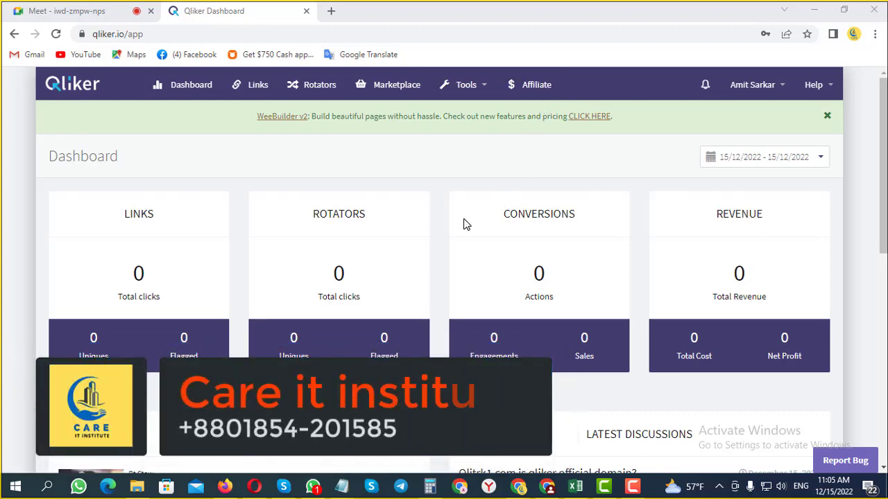
scroll(465, 224, down, 1)
scroll(463, 224, up, 1)
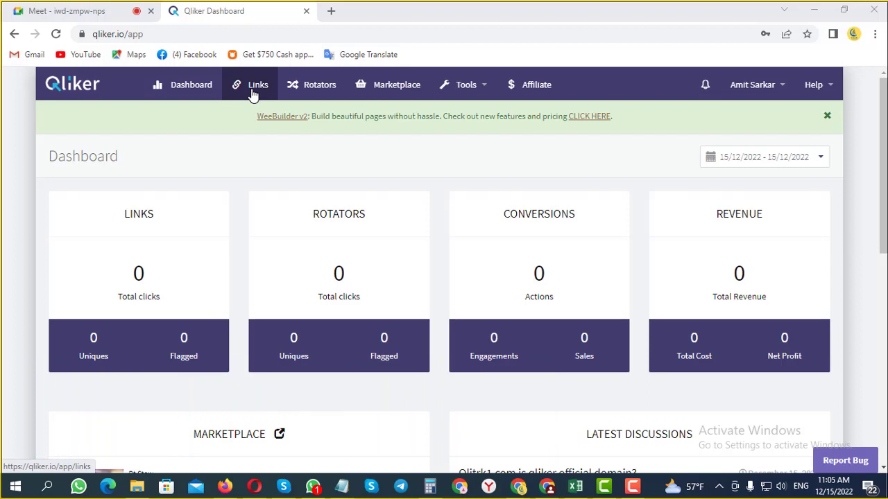
click(461, 488)
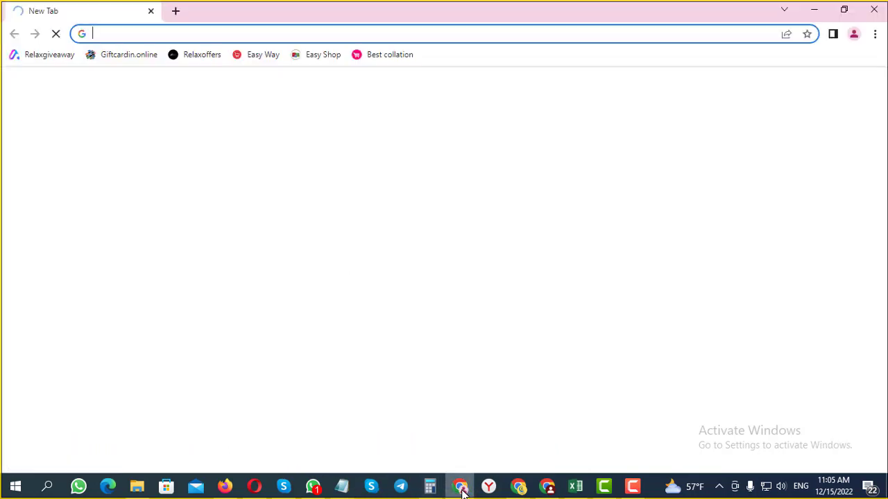
click(133, 33)
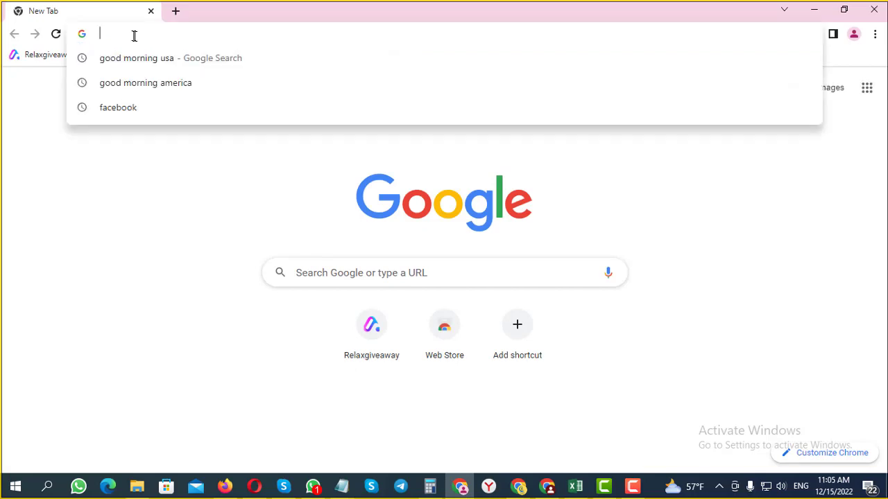
click(873, 10)
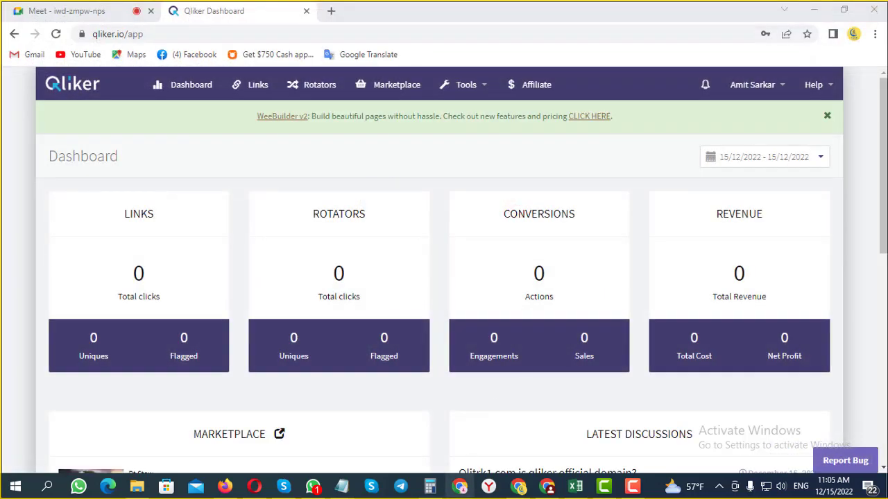
Step: Switch to the Chrome window with Adcombo and open the CPABuild dashboard in a new tab
click(547, 487)
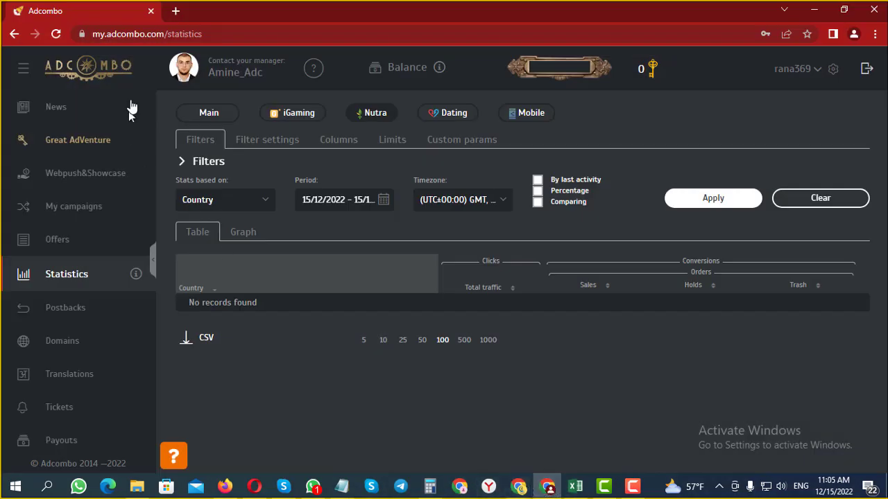
click(176, 11)
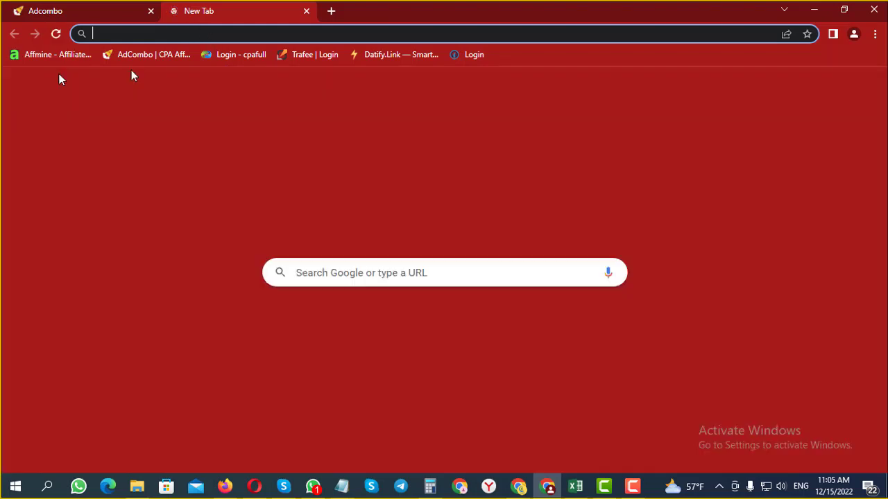
click(464, 55)
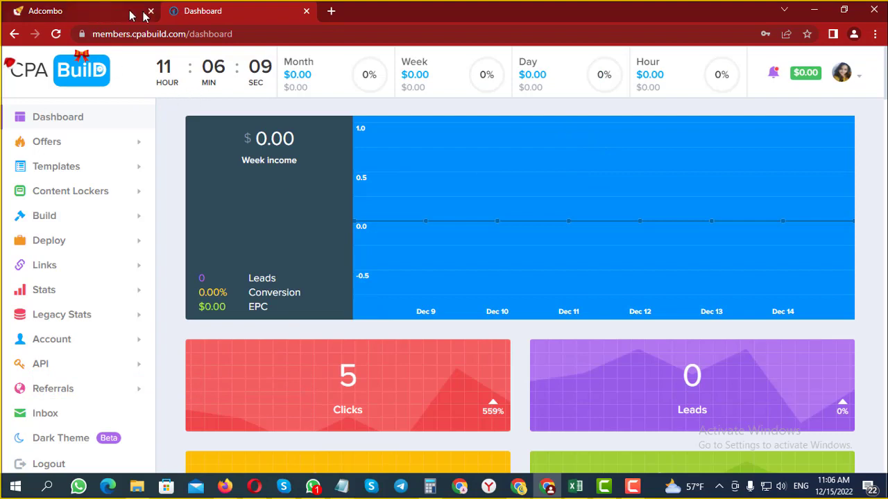
Step: Return to the Qliker window and open the Add link form on the Links page
mouse_move(516, 489)
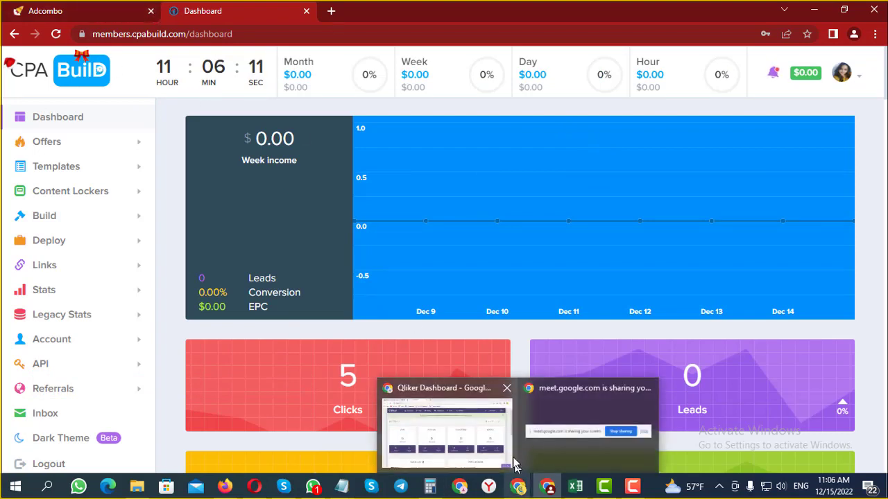
click(514, 466)
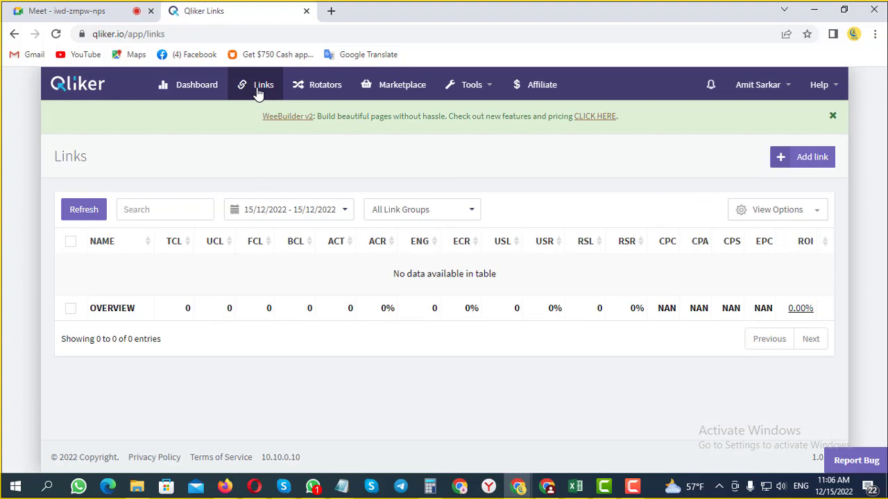
click(796, 160)
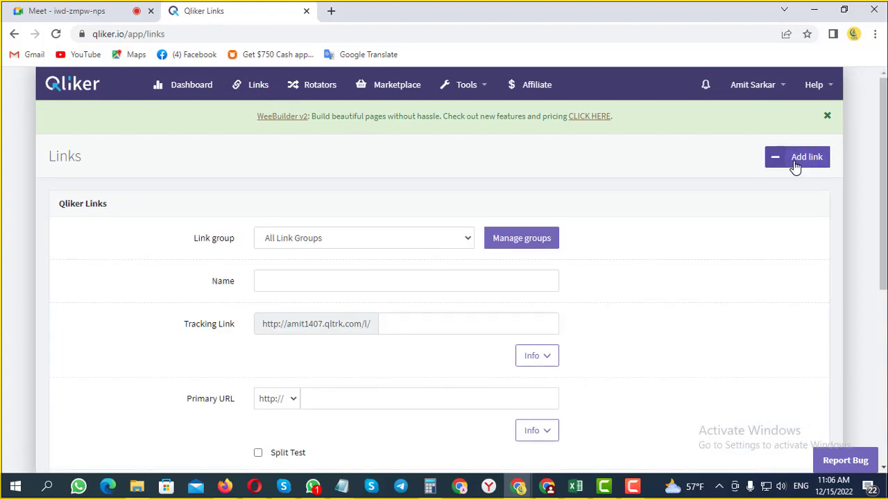
scroll(387, 220, down, 1)
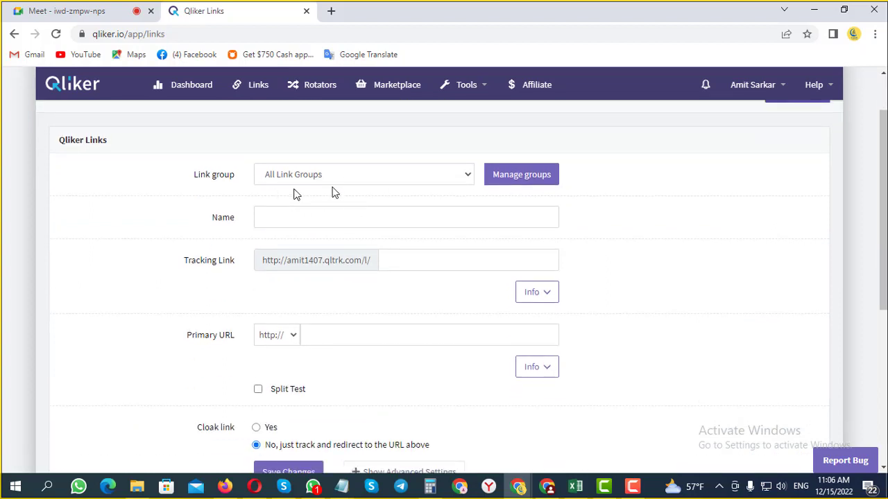
Step: Examine the Link group choices and the link and rotator group fields of Manage groups
click(465, 176)
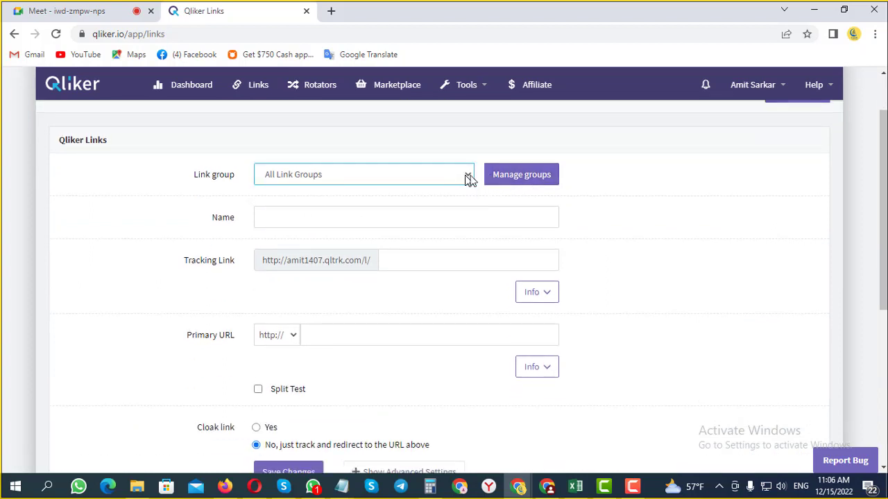
click(507, 180)
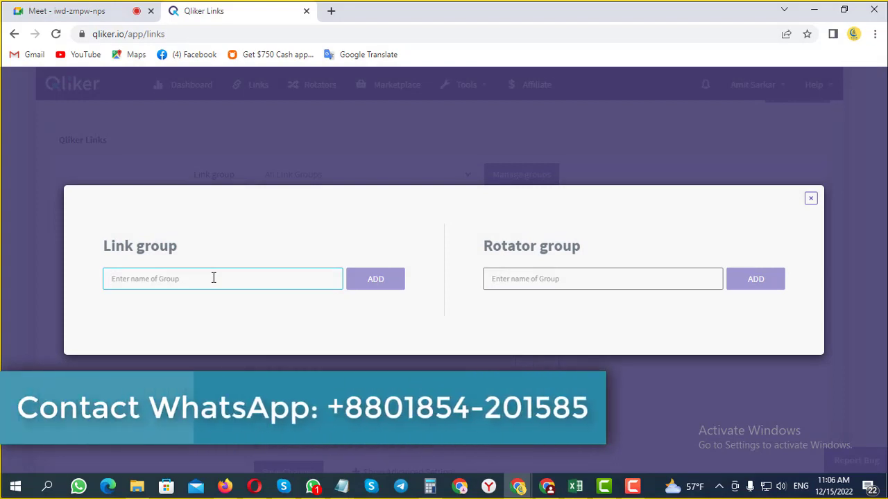
click(537, 281)
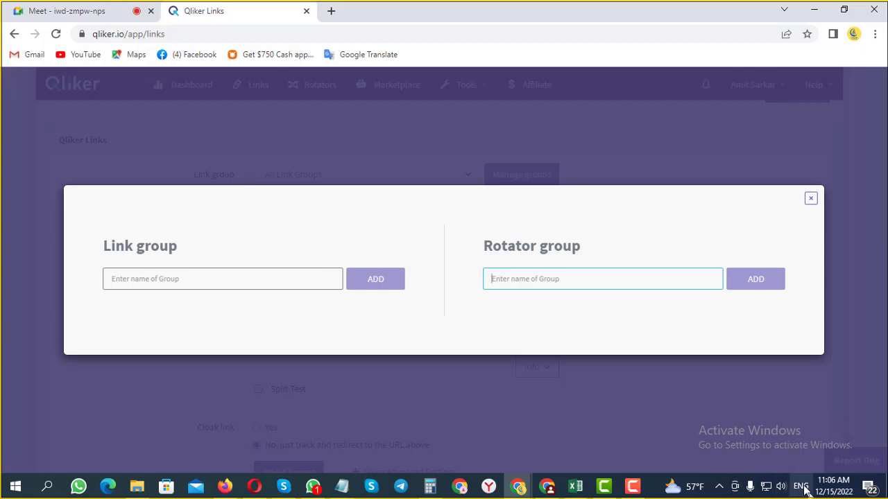
Step: Lower the system speaker volume
click(781, 486)
drag(781, 451, 758, 455)
click(624, 399)
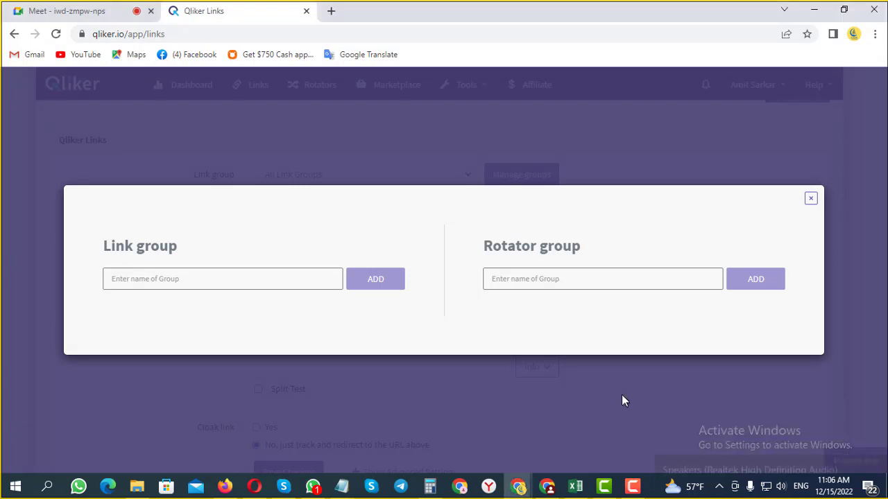
Step: Review the Manage groups dialog once more and close it without adding a group
click(621, 394)
click(516, 176)
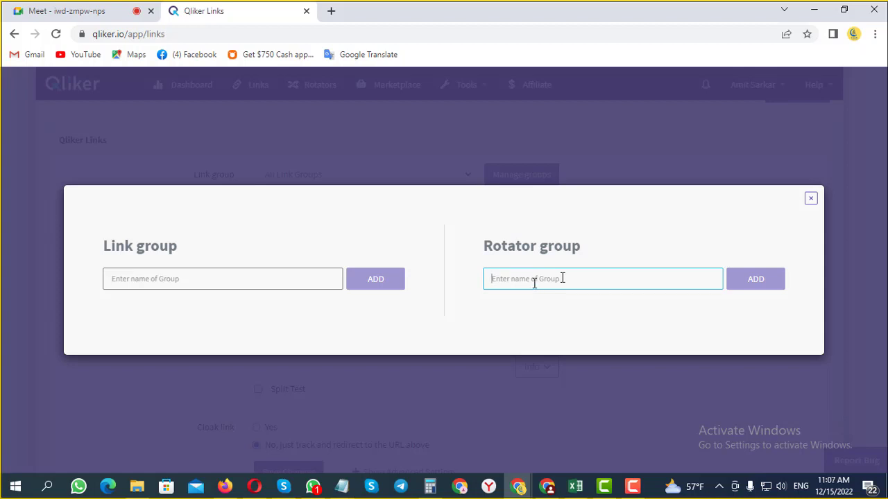
click(810, 199)
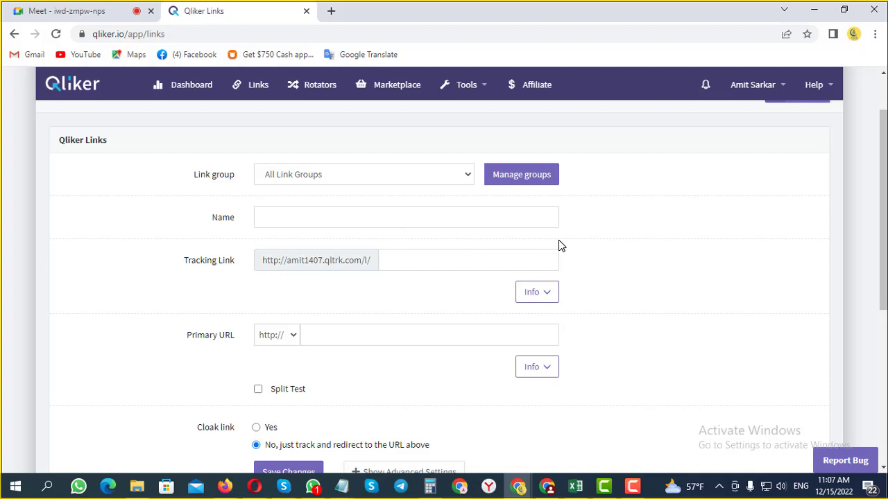
Step: Copy the name on the first line of the untitled Notepad note into the new link's Name field
click(281, 213)
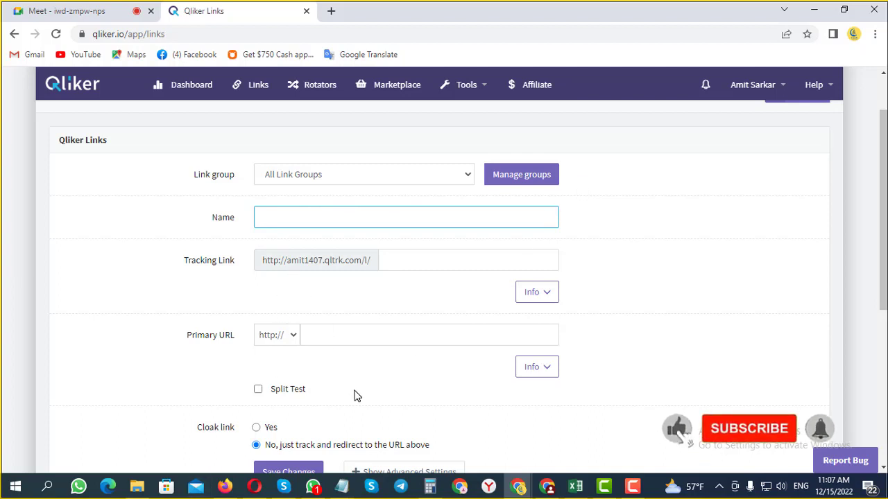
scroll(354, 396, down, 1)
scroll(354, 395, up, 1)
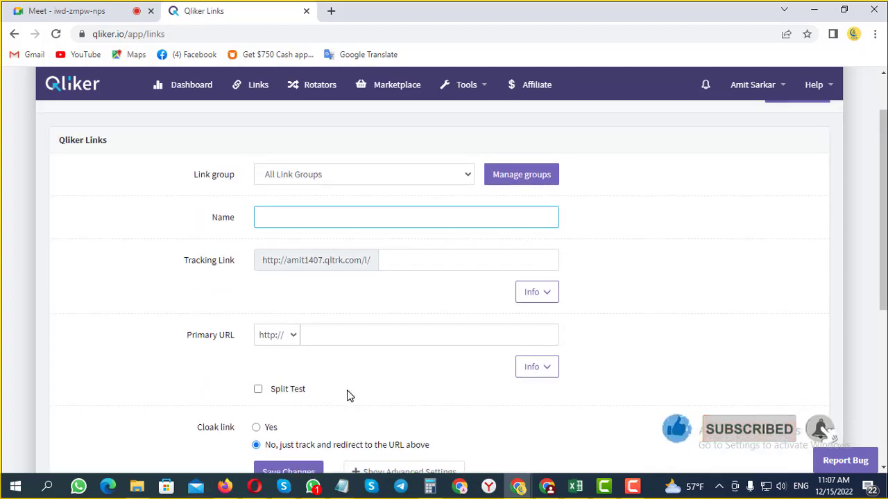
mouse_move(340, 485)
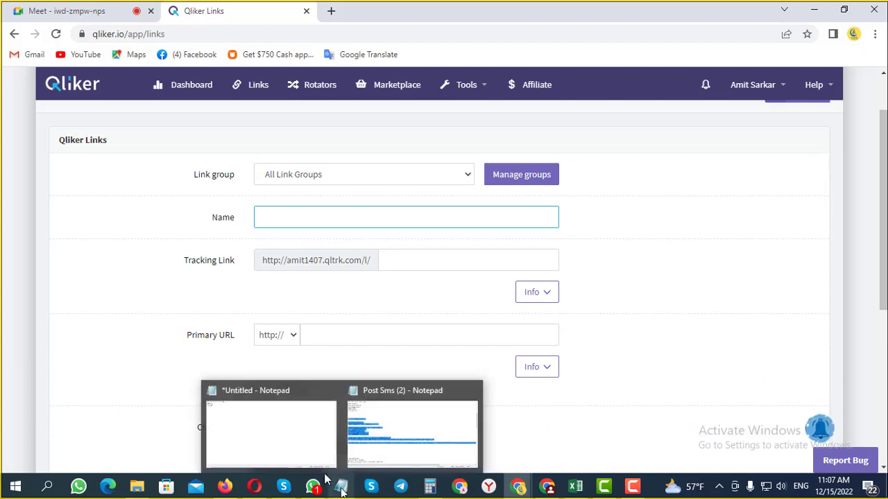
click(291, 444)
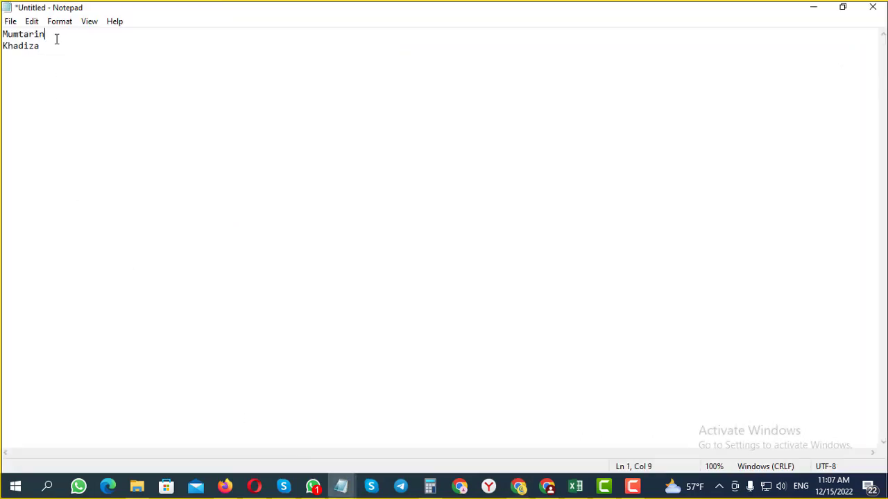
drag(57, 39, 1, 38)
key(ctrl+c)
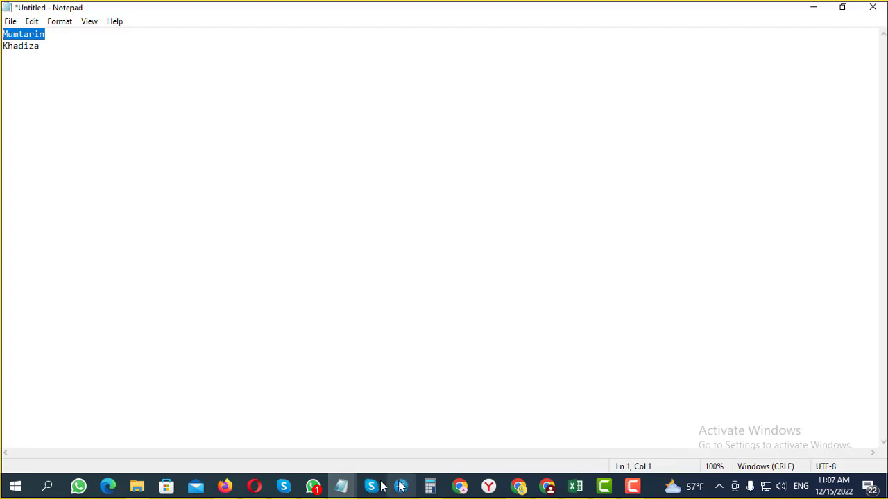
click(813, 7)
key(ctrl+v)
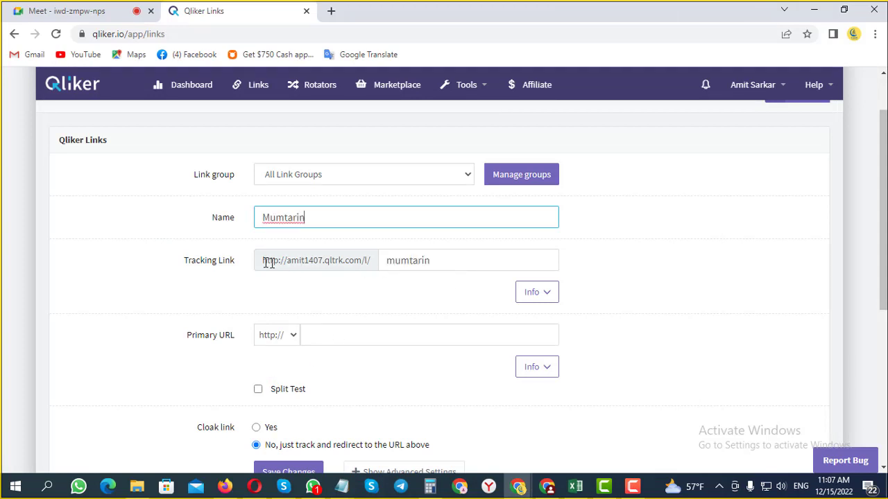
drag(448, 256, 378, 264)
click(604, 275)
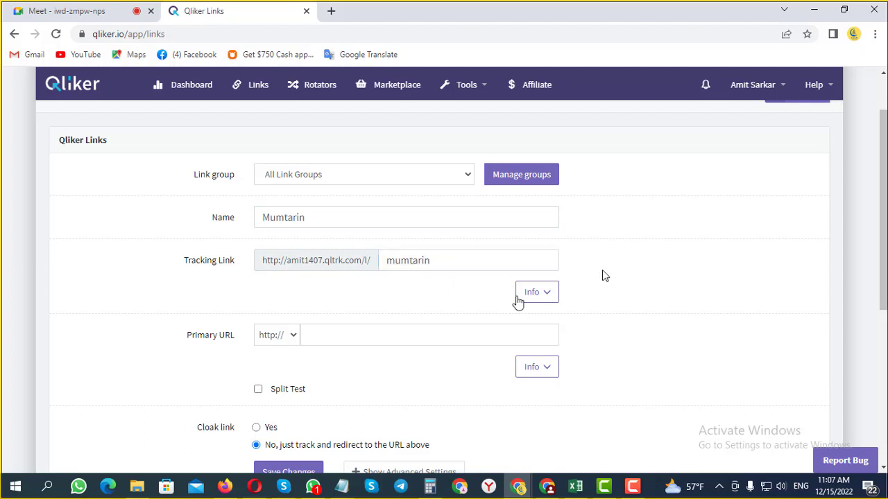
Step: Switch to the CPABuild window and open the All Offers page to find a primary URL for the link
click(339, 336)
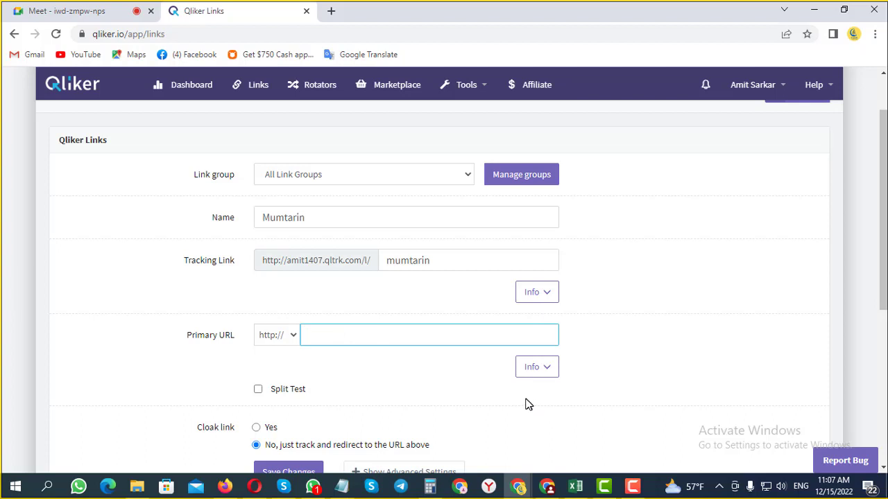
mouse_move(520, 491)
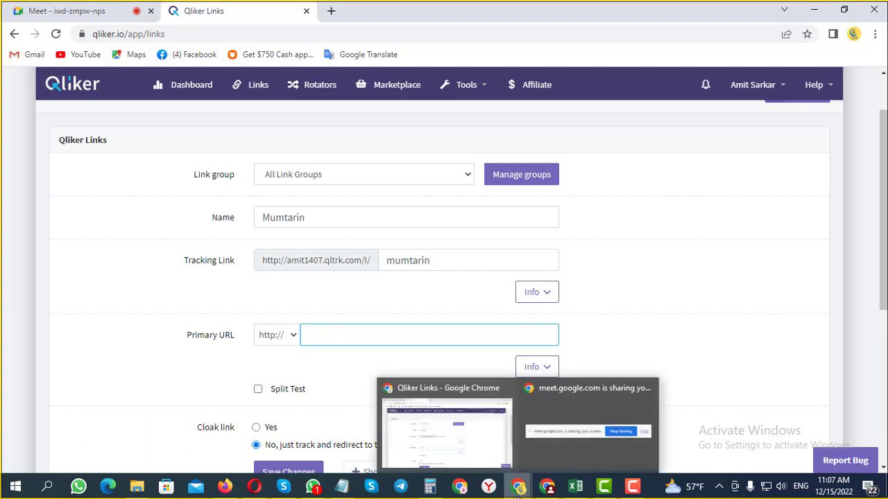
mouse_move(548, 487)
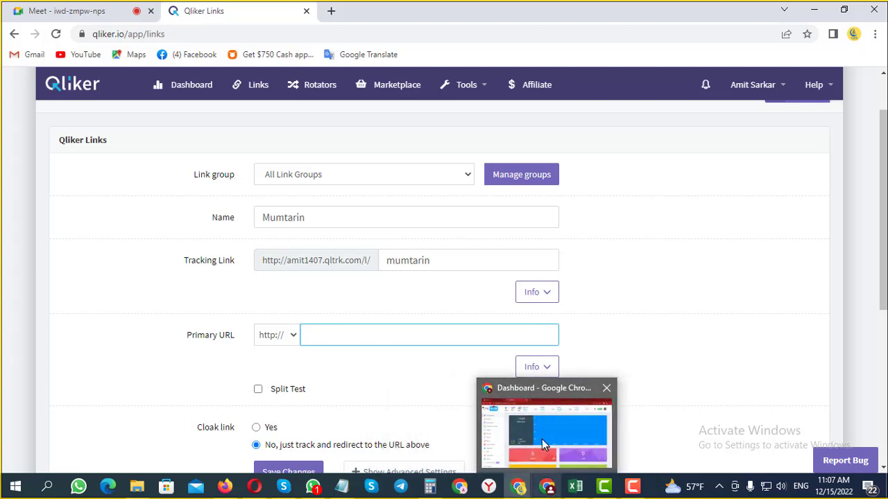
click(542, 441)
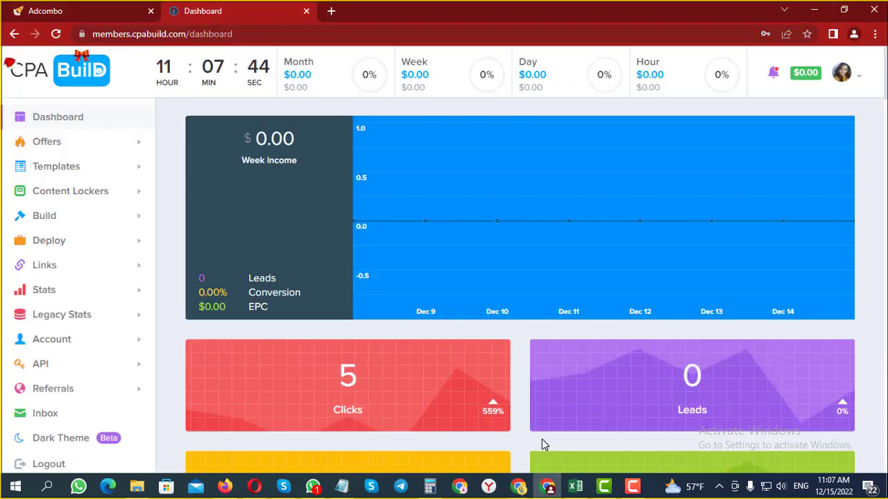
click(61, 141)
click(34, 170)
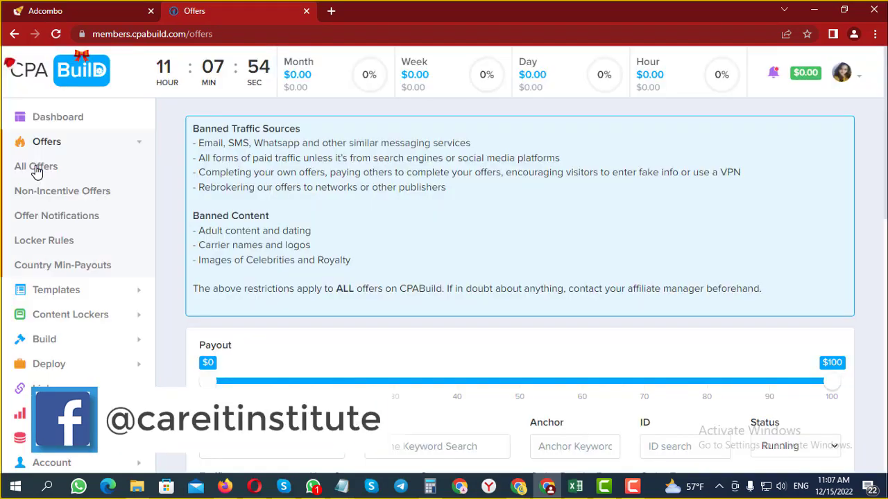
Step: Filter the All Offers list to the United States and run the search
scroll(360, 280, down, 3)
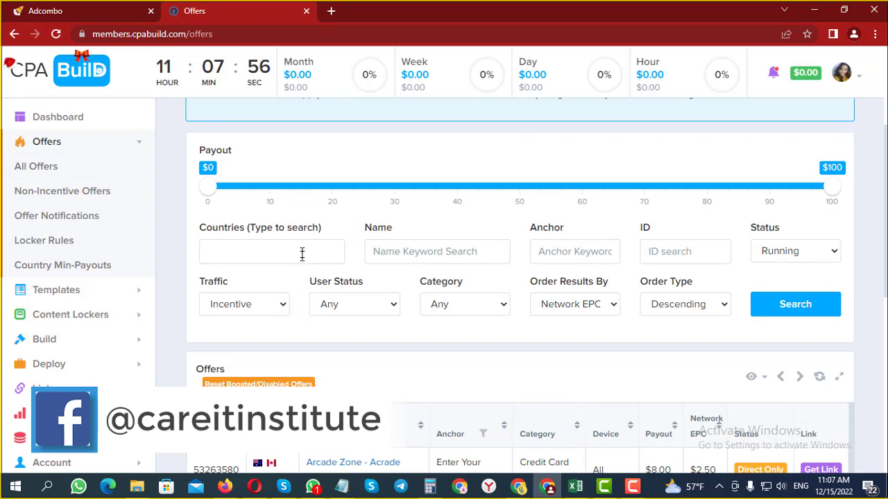
click(297, 247)
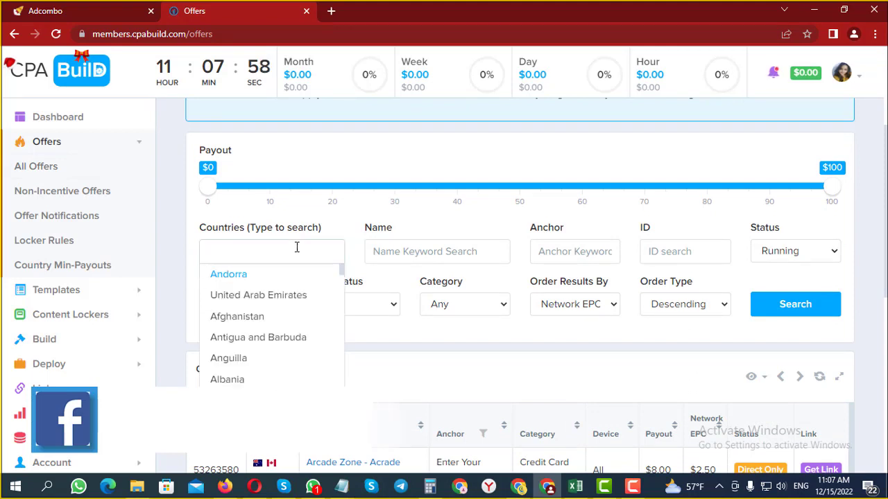
text(unite)
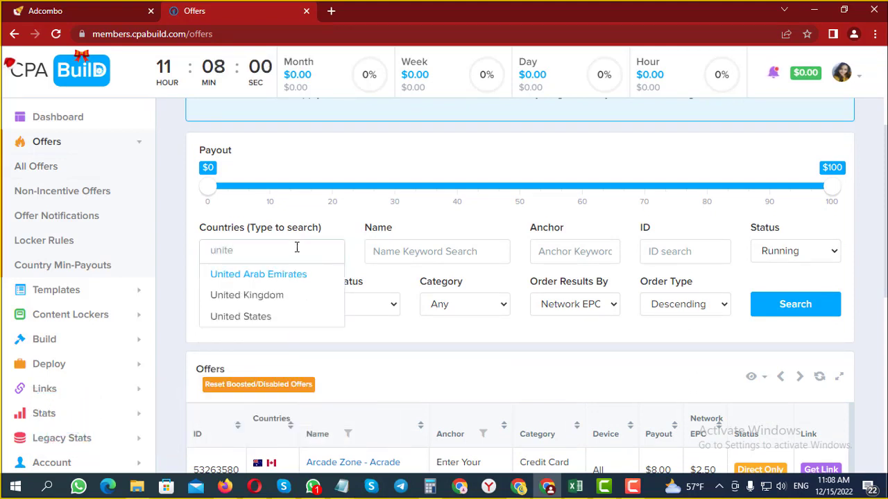
click(240, 318)
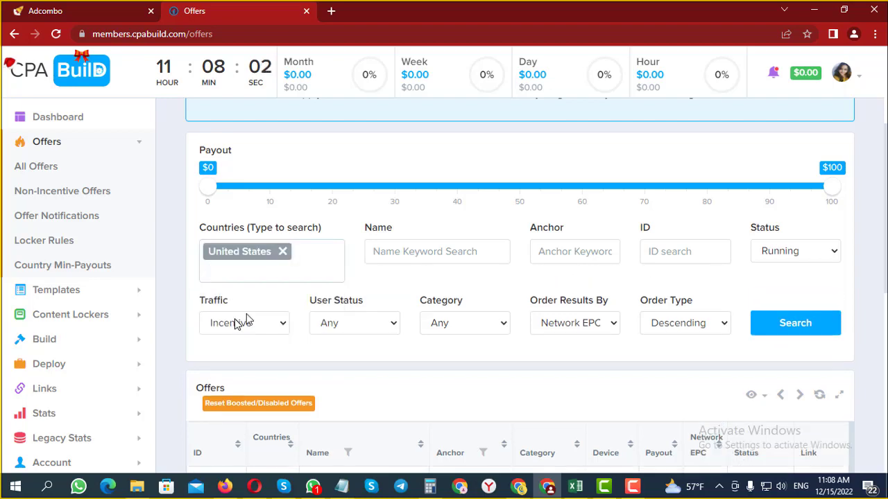
click(417, 250)
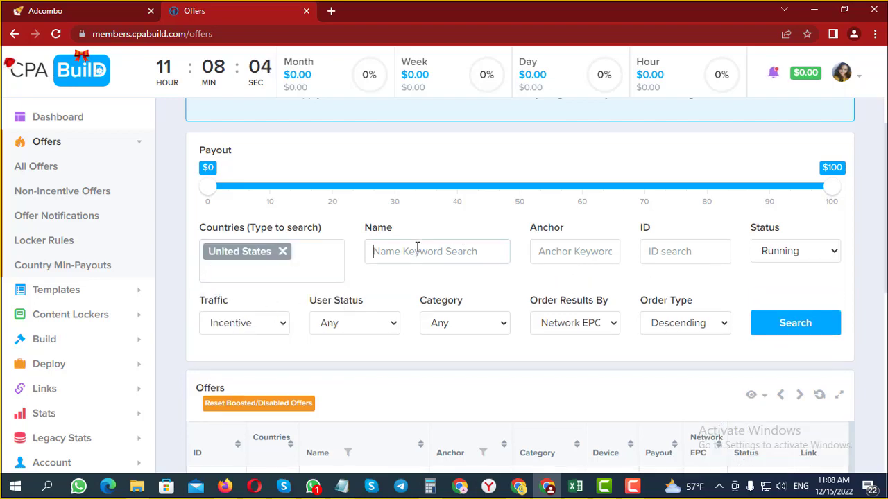
scroll(462, 290, down, 4)
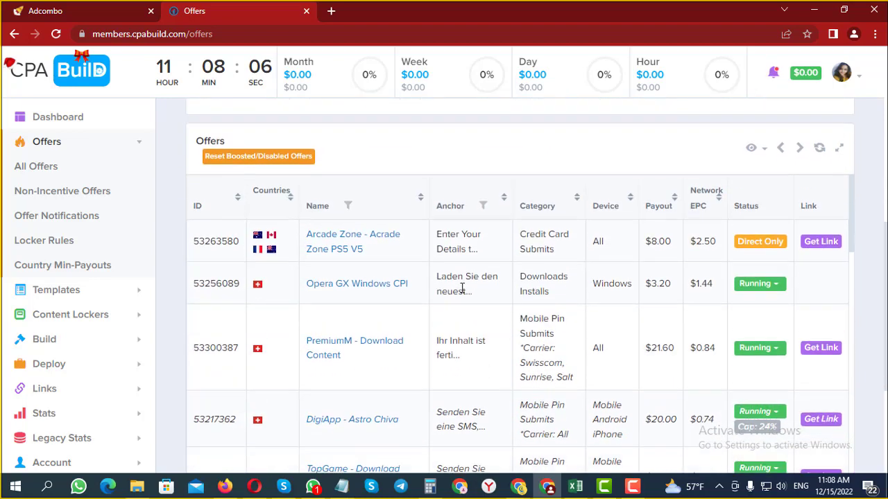
scroll(423, 282, up, 4)
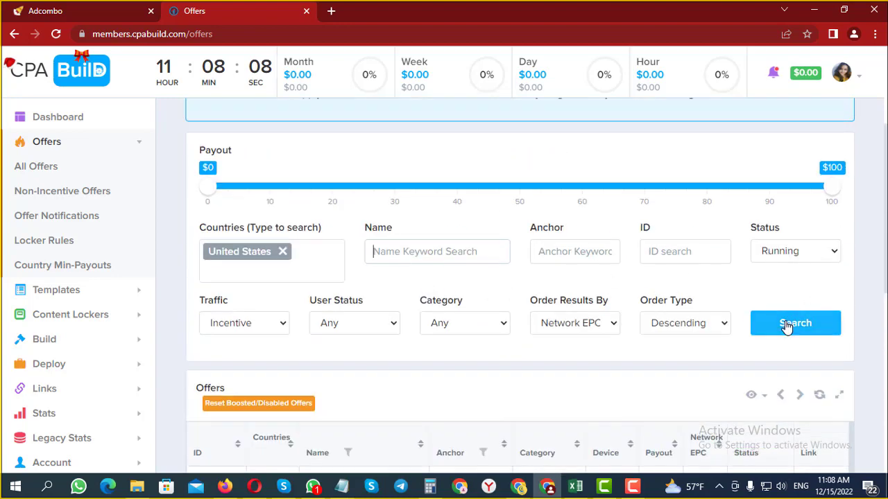
click(769, 325)
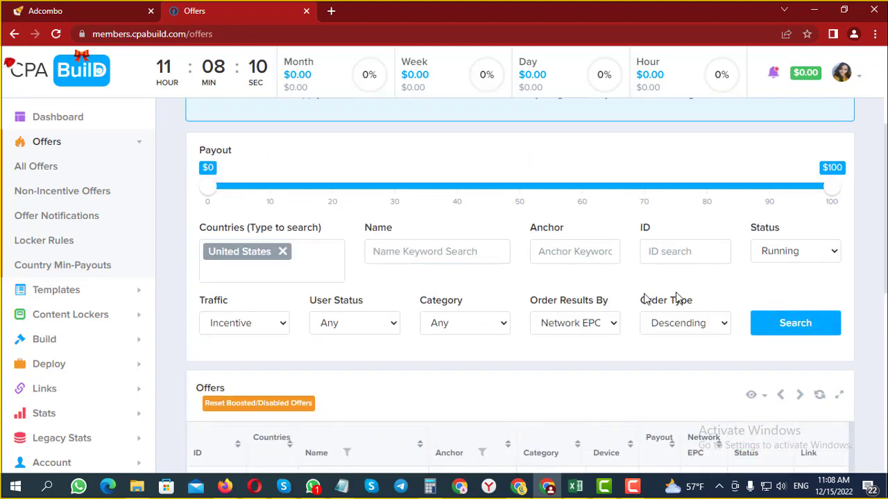
Step: Get the link of the "RZUSA - Standard - Cash App $750" offer, append "in" after "s1=", and copy the whole URL
scroll(627, 295, down, 3)
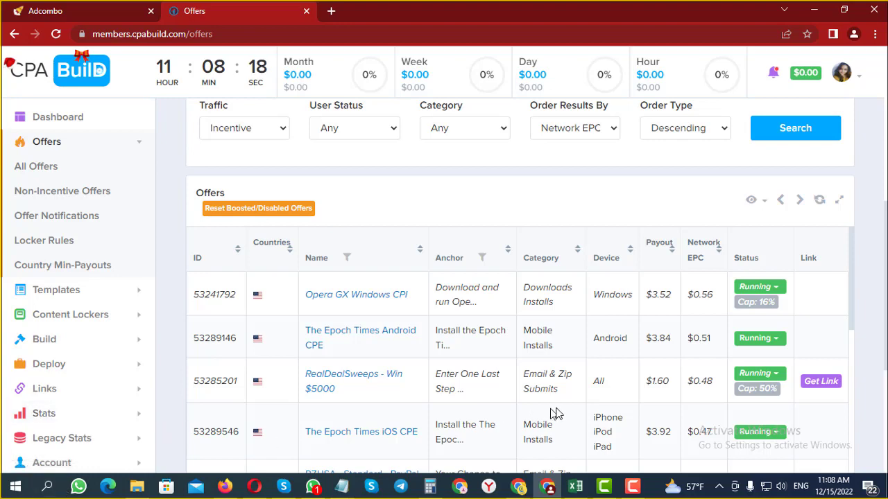
scroll(527, 402, down, 3)
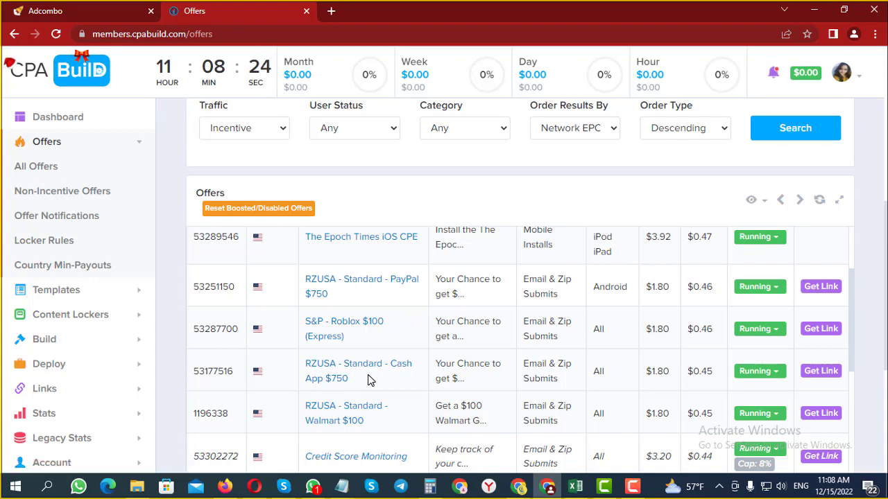
click(822, 372)
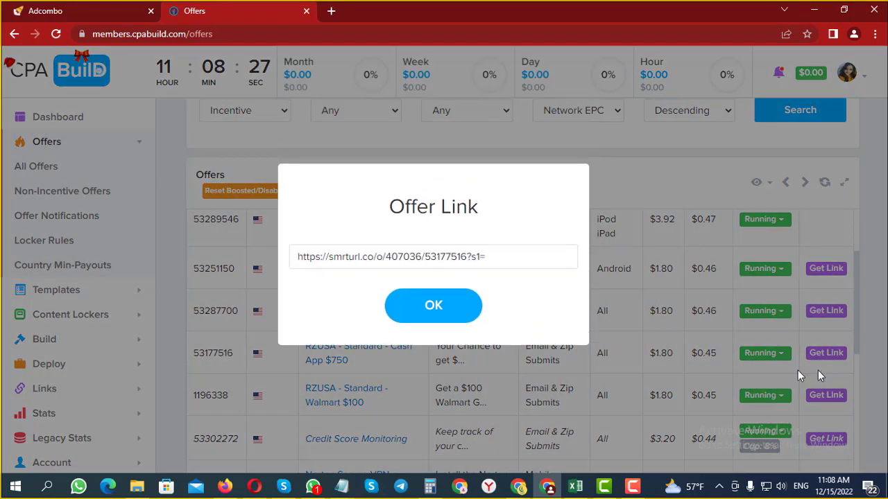
drag(489, 259, 257, 261)
click(499, 258)
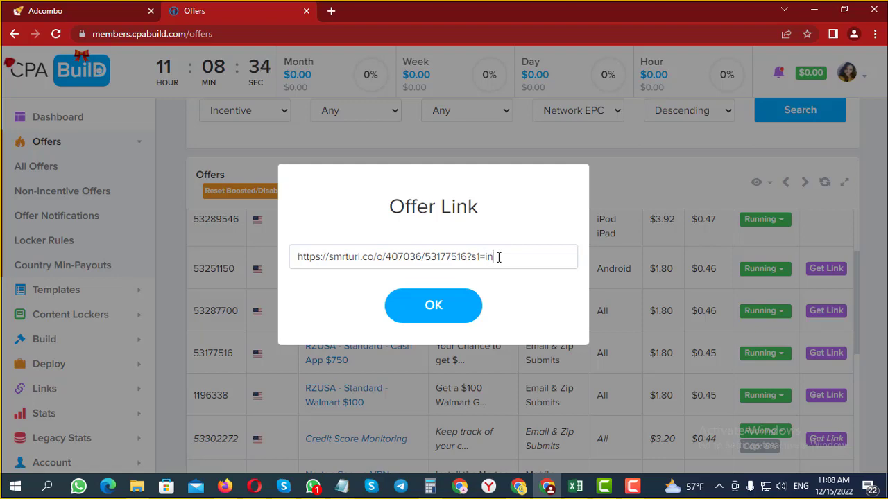
drag(498, 257, 171, 278)
key(ctrl+c)
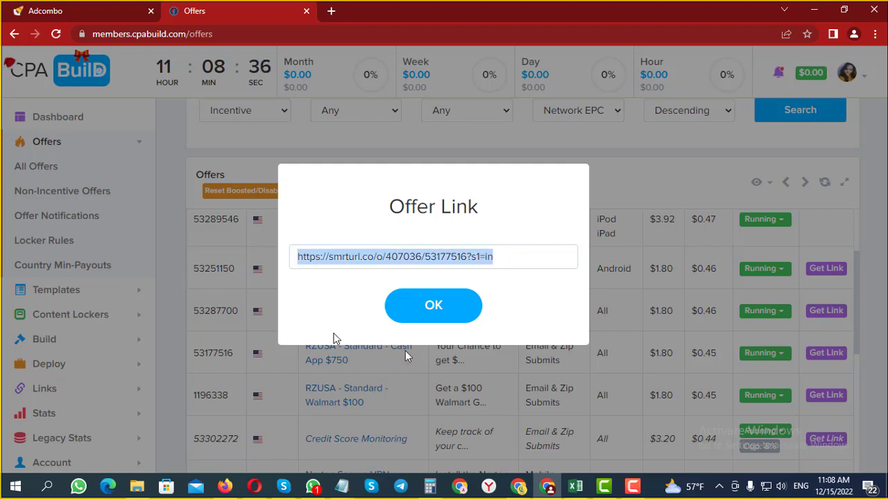
click(428, 304)
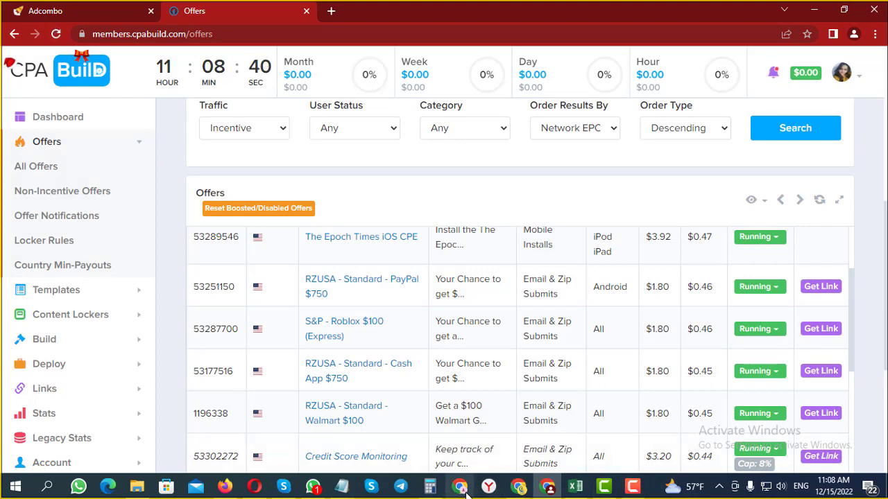
Step: Switch to the Qliker Links window and paste the copied offer link as the new link's Primary URL
mouse_move(466, 493)
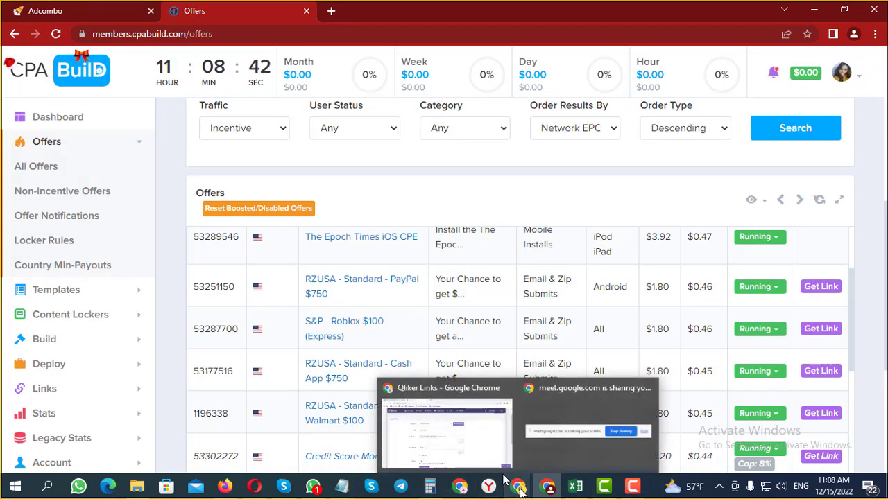
click(477, 451)
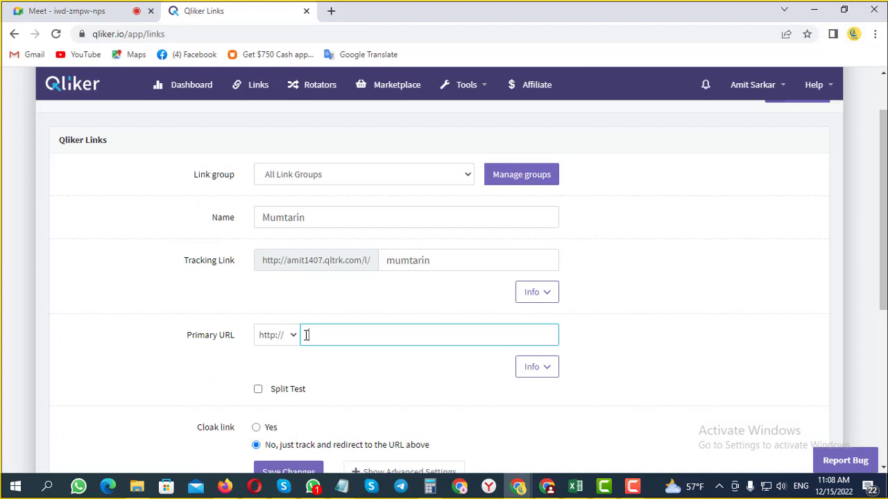
key(ctrl+v)
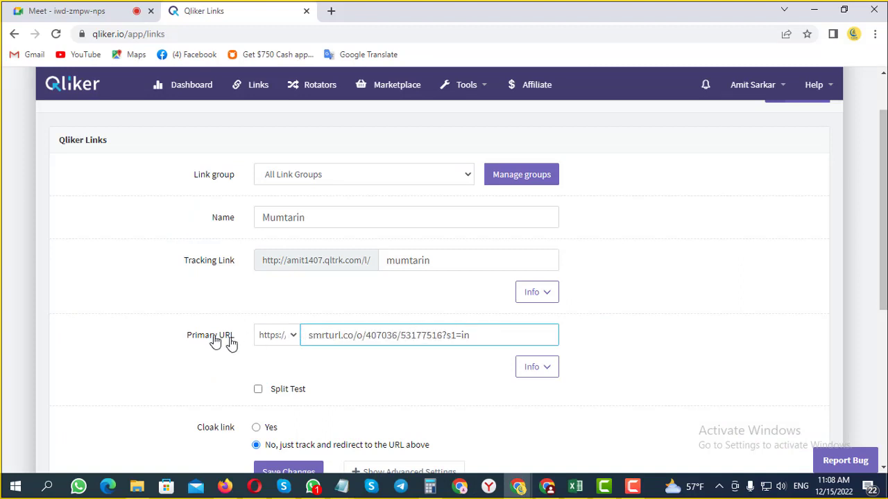
Step: Review the link form, try the Split Test option to examine its URL fields, and turn it off again
scroll(534, 314, down, 2)
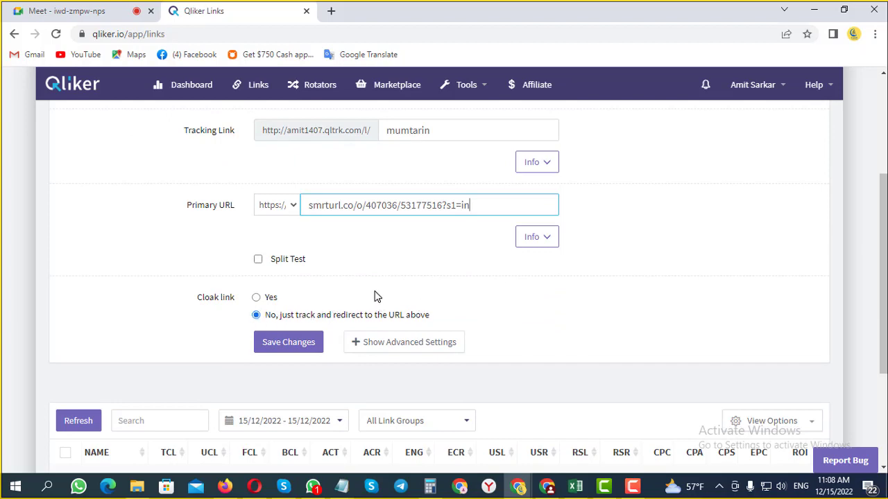
scroll(377, 297, down, 1)
scroll(378, 296, up, 1)
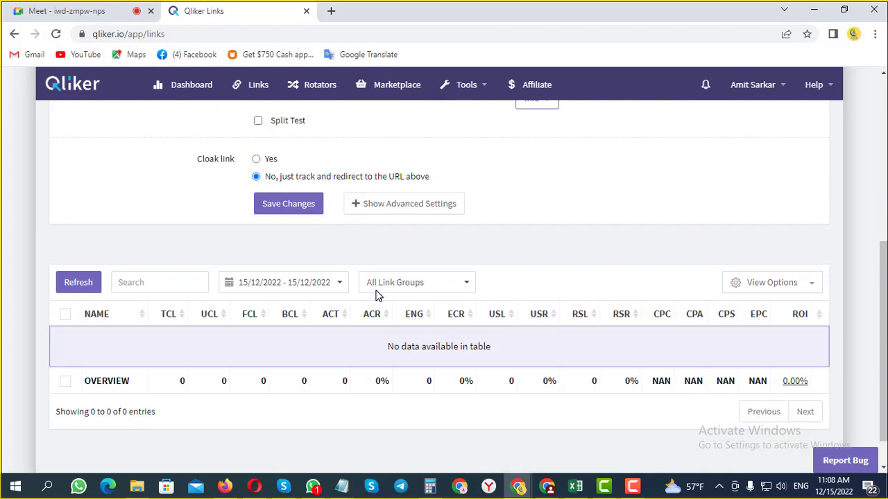
scroll(378, 296, down, 1)
scroll(377, 294, up, 5)
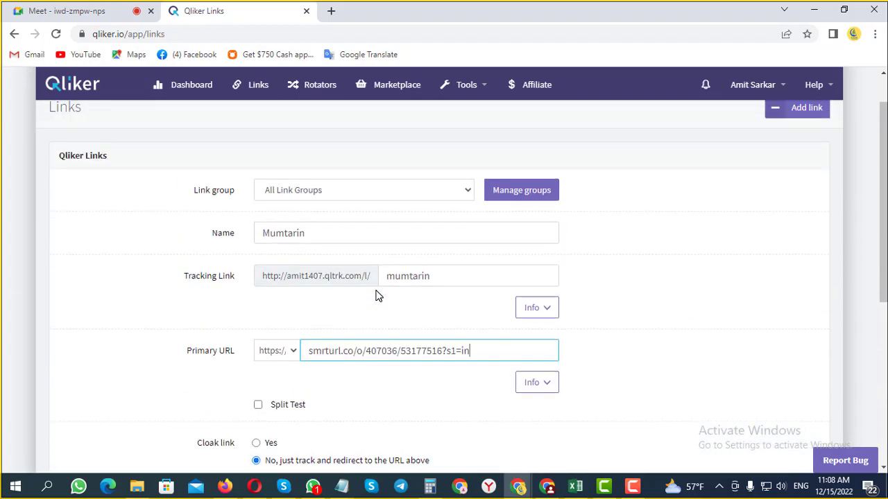
scroll(377, 294, down, 1)
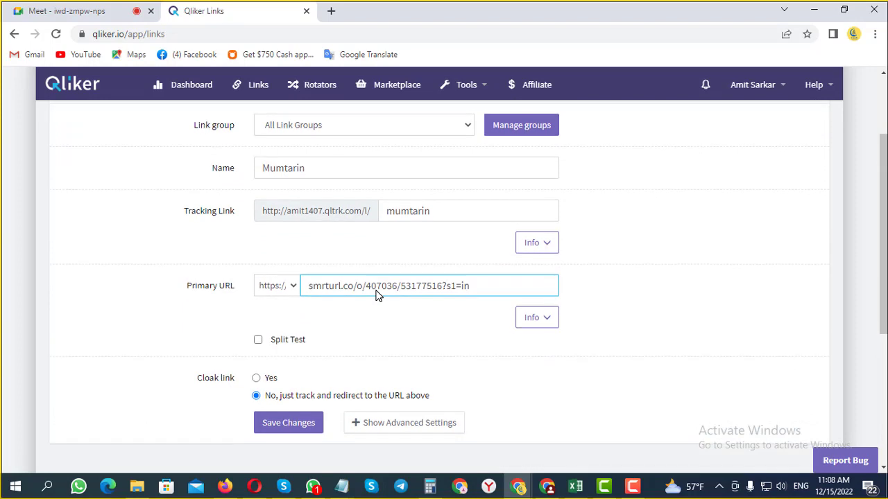
click(258, 339)
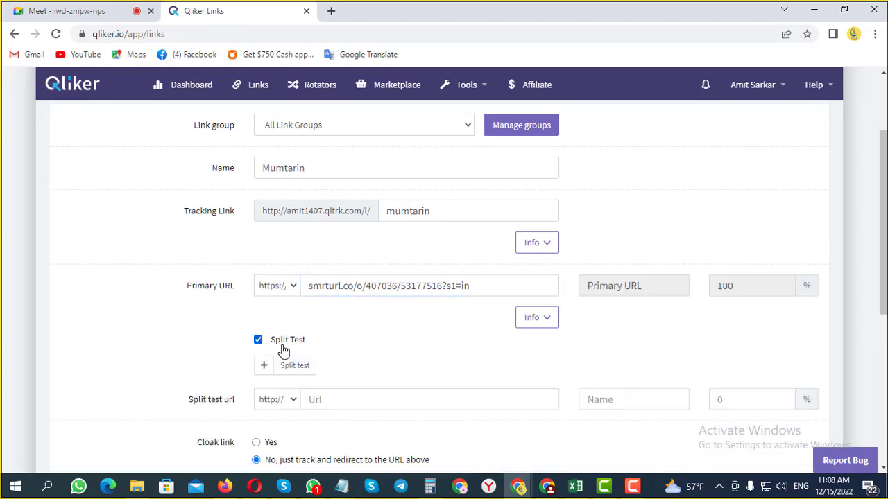
scroll(345, 333, down, 3)
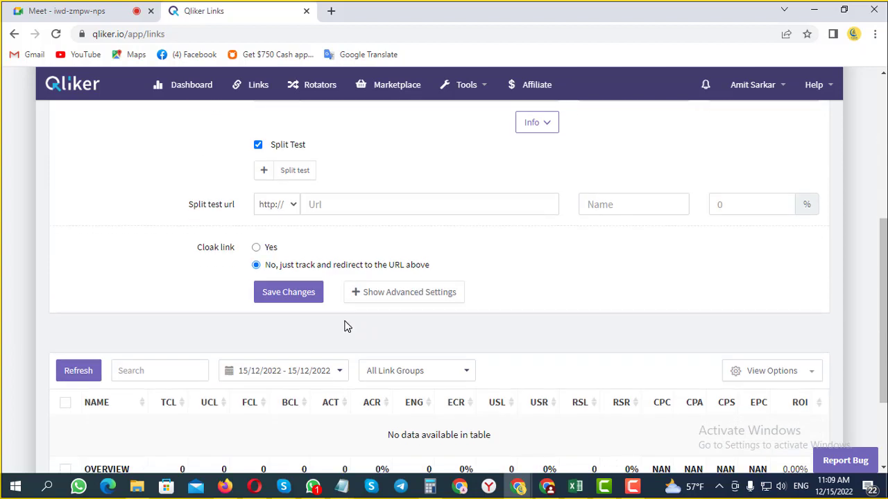
scroll(345, 326, up, 2)
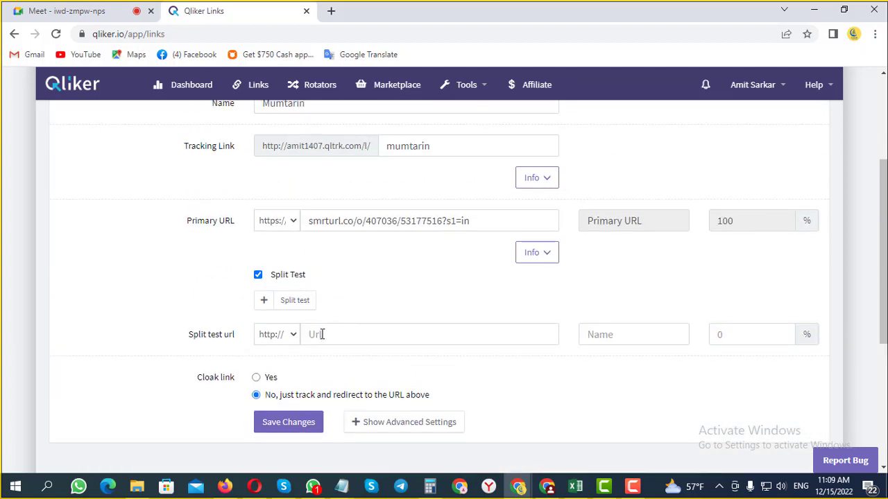
click(322, 335)
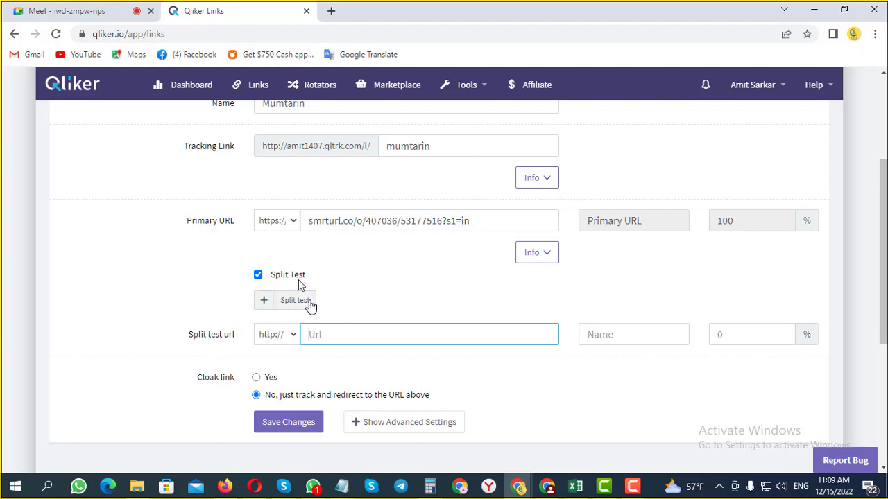
click(258, 275)
Step: Show the link's advanced settings and review the traffic cost and cost type options
scroll(423, 317, down, 3)
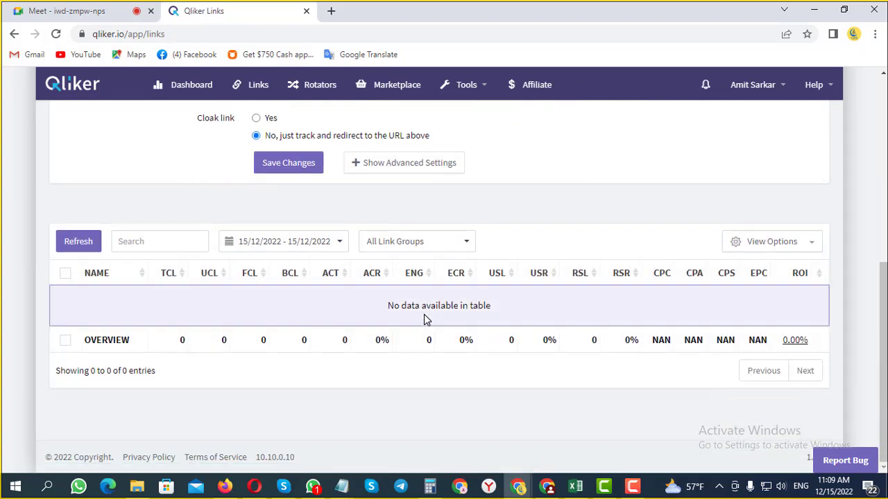
click(414, 170)
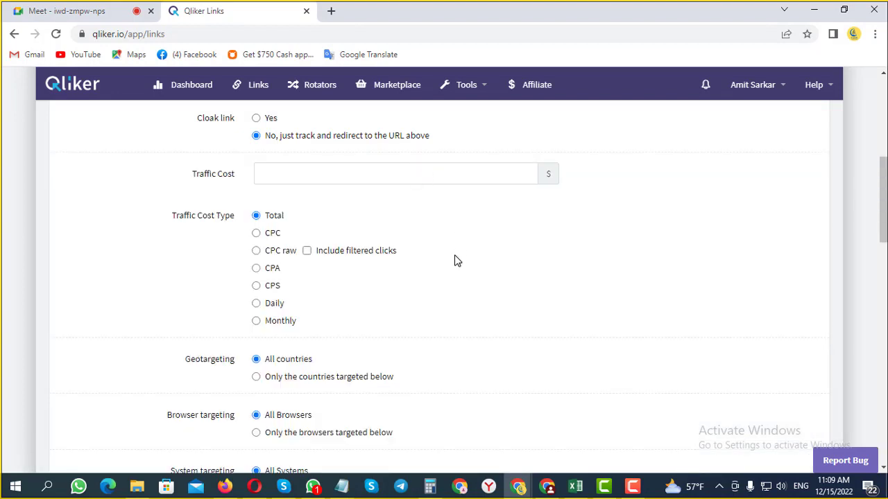
scroll(453, 260, up, 1)
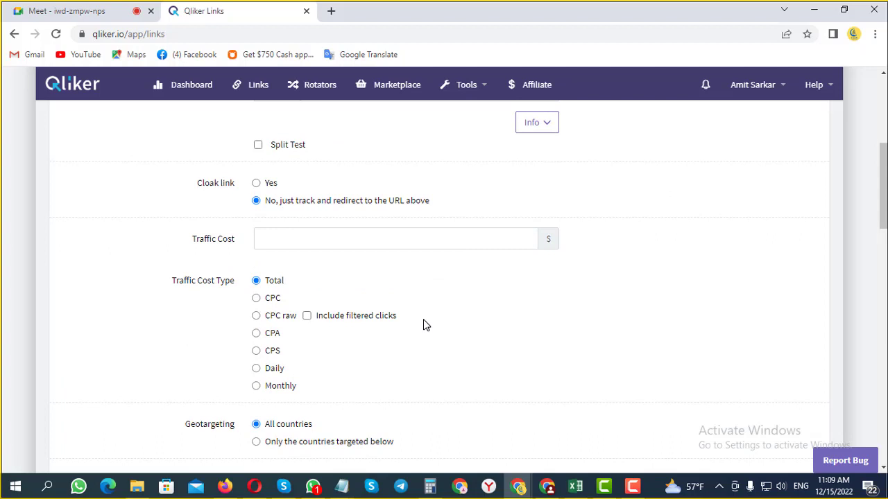
Step: Restrict the link's geotargeting to targeted countries only and include United States
scroll(425, 324, down, 3)
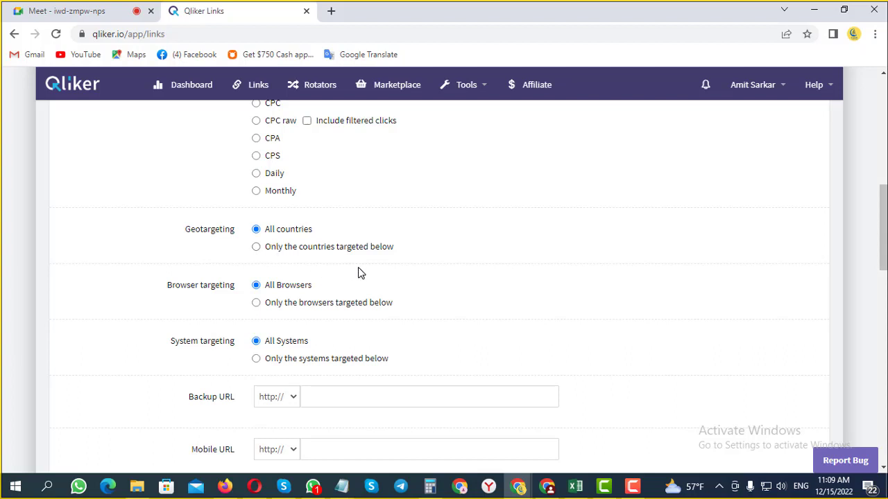
click(256, 247)
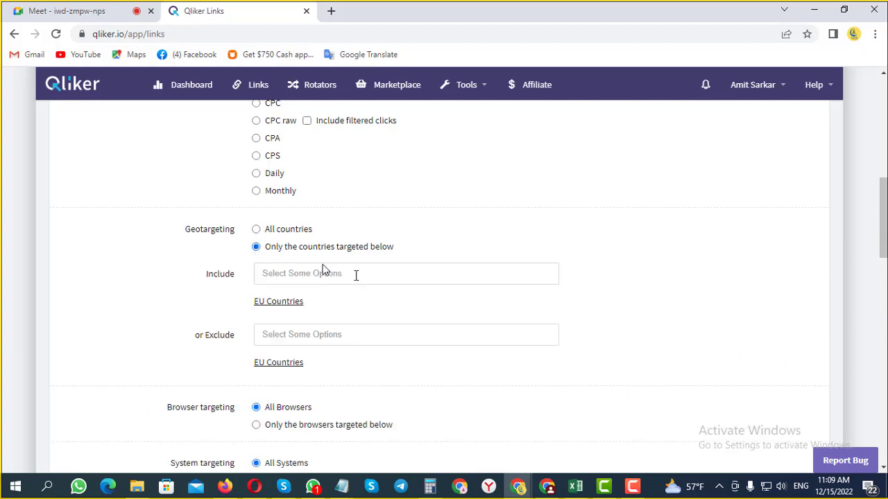
click(300, 271)
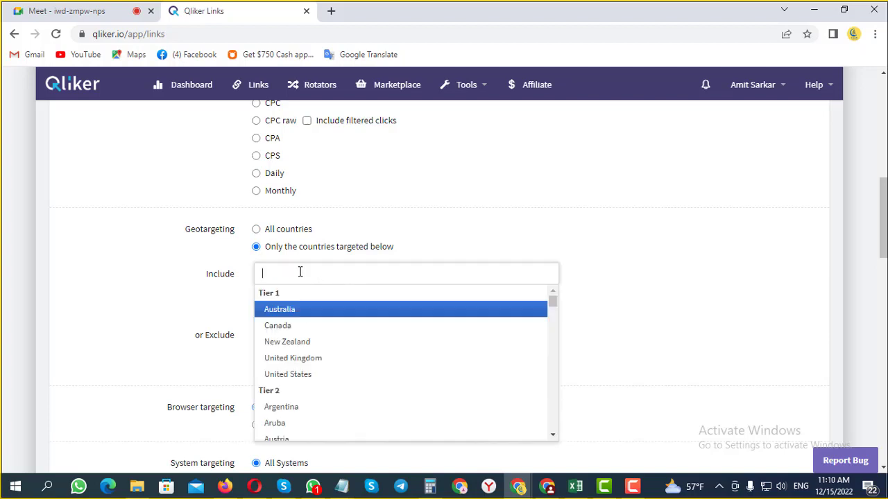
text(unite)
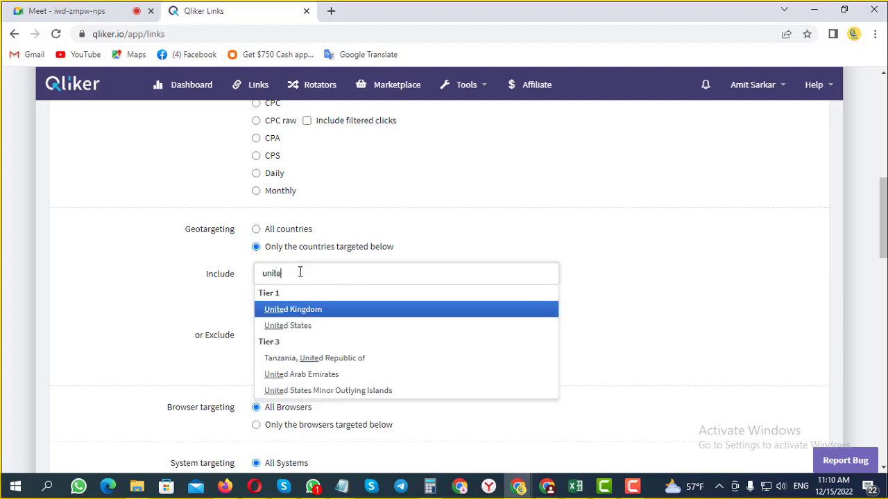
click(289, 326)
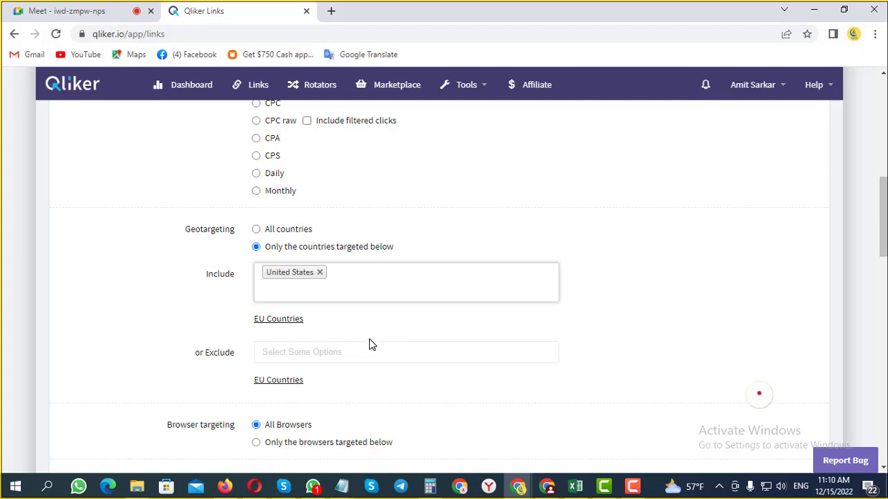
Step: Admit the waiting participant to the Google Meet call and return to the Qliker Links page
click(86, 13)
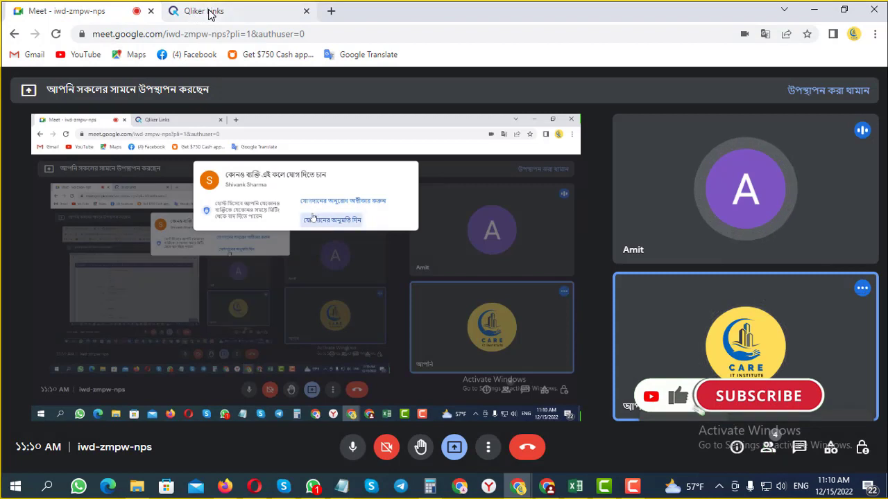
click(210, 13)
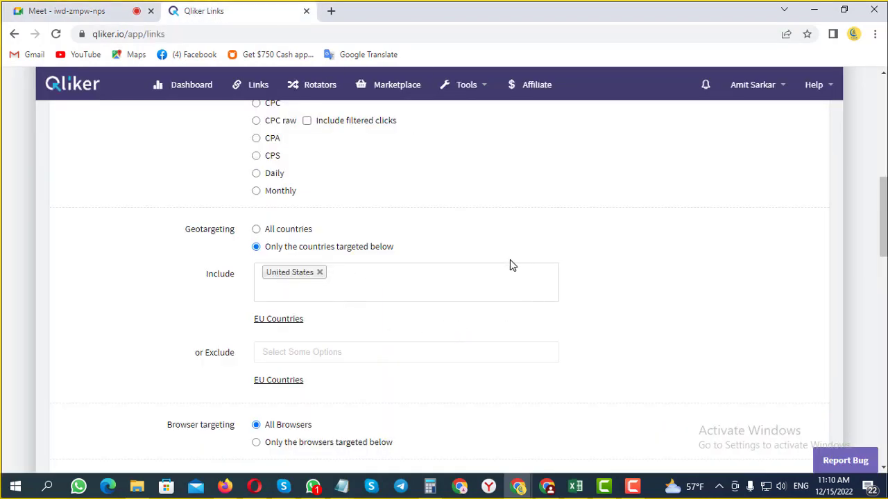
Step: Set the Abuser and Anonymous Proxy main filters of the link to Block
scroll(511, 264, down, 2)
scroll(510, 266, down, 1)
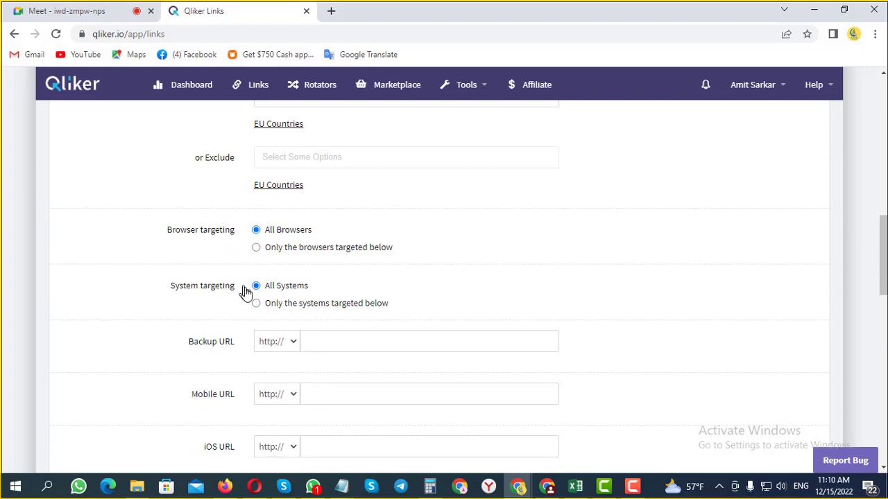
scroll(363, 301, up, 1)
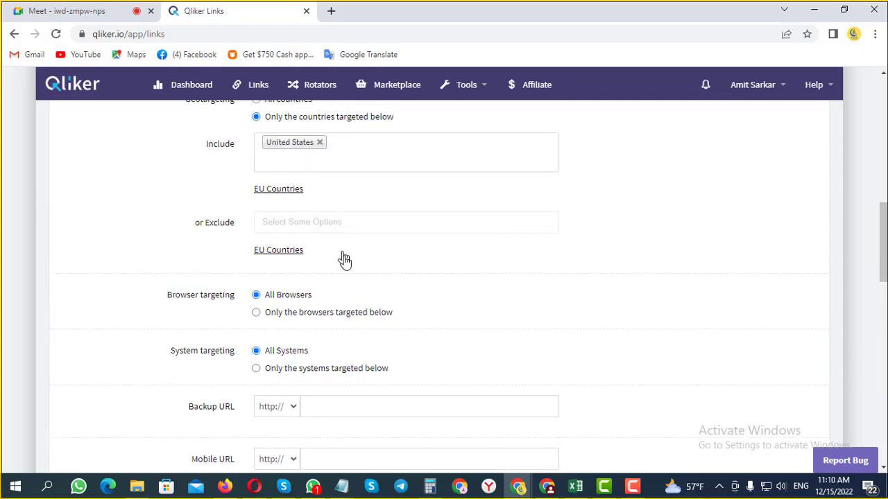
scroll(343, 262, down, 3)
scroll(347, 266, down, 2)
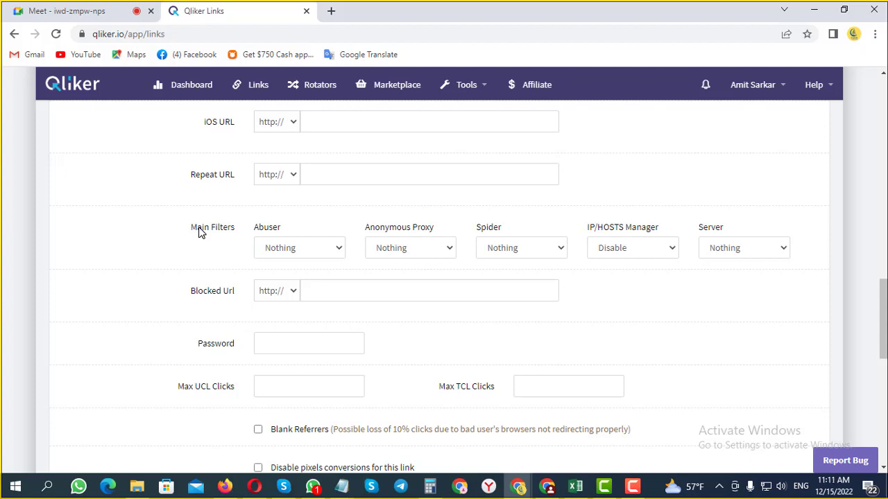
click(321, 250)
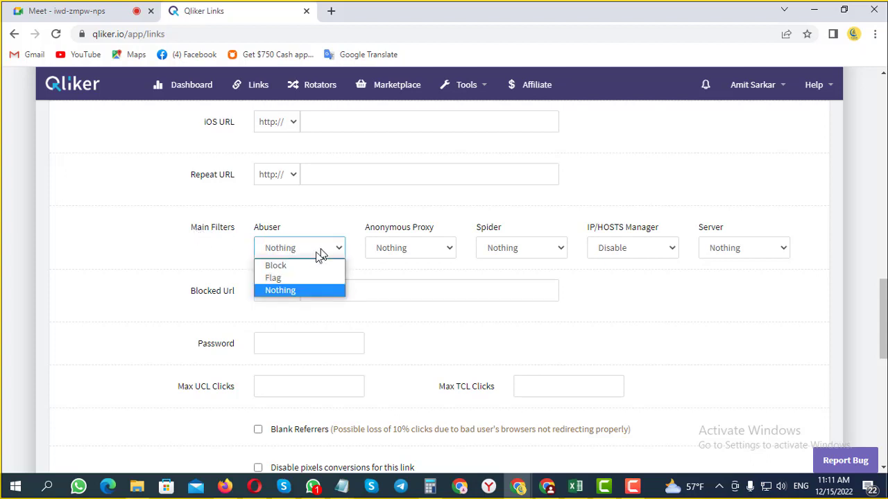
click(287, 266)
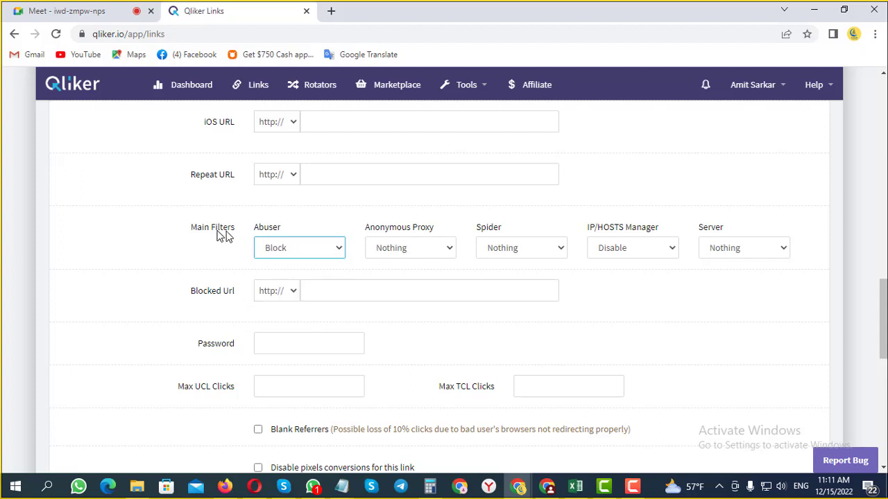
click(417, 255)
click(403, 268)
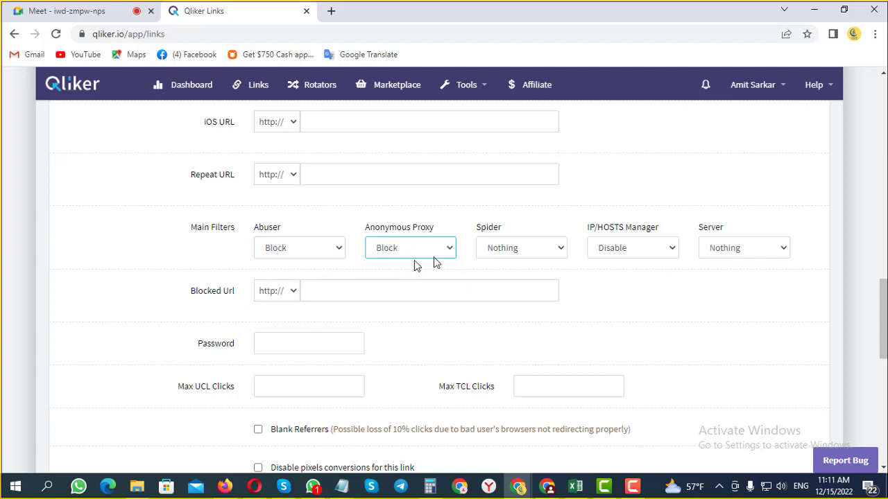
Step: Set the Spider and Server main filters to Block and keep IP/HOSTS Manager on Disable
click(521, 249)
click(505, 267)
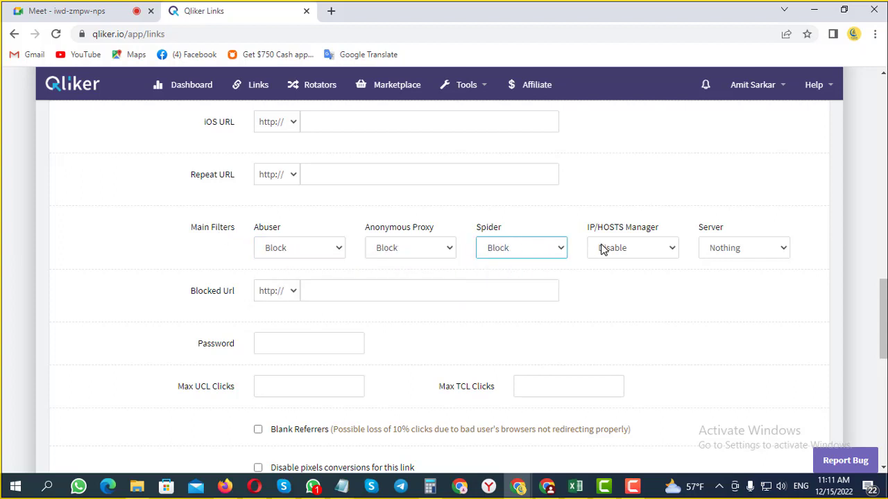
click(630, 250)
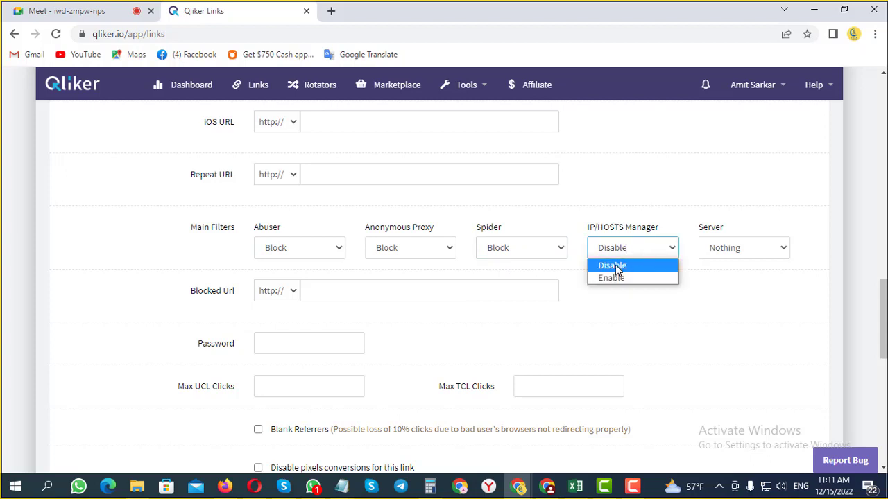
click(615, 265)
click(747, 249)
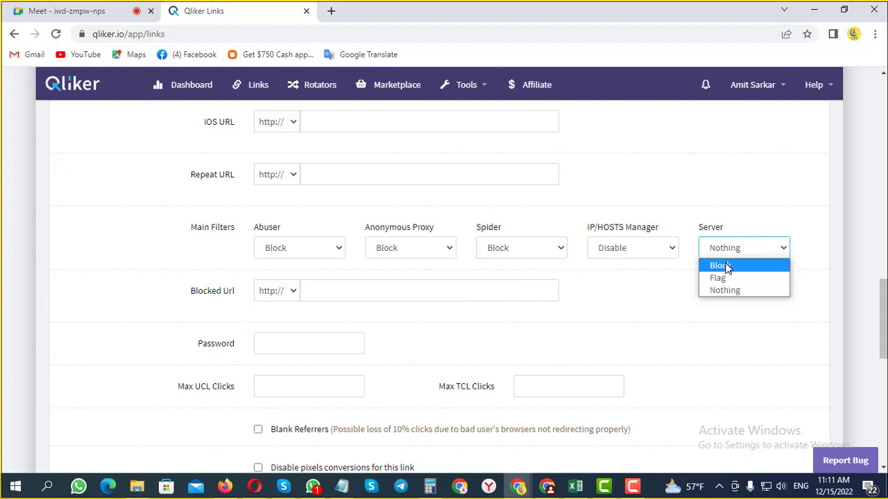
click(725, 266)
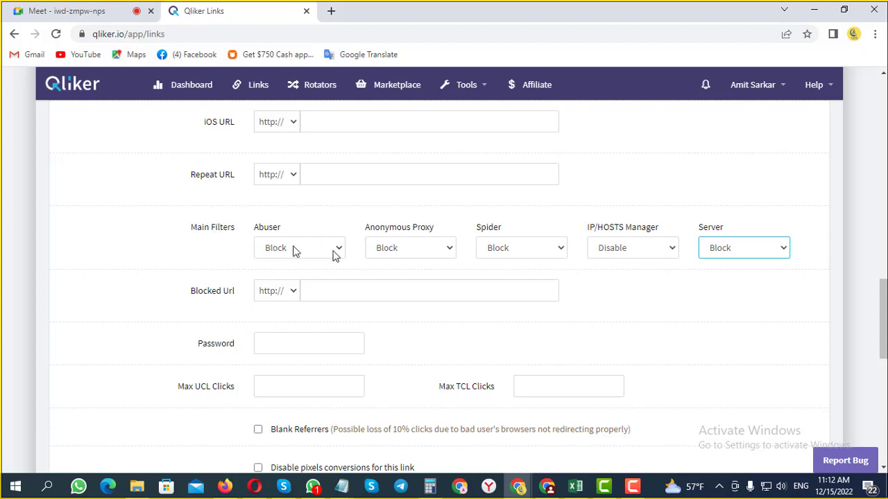
Step: Try to save the link with the Backup URL left empty
scroll(604, 282, down, 3)
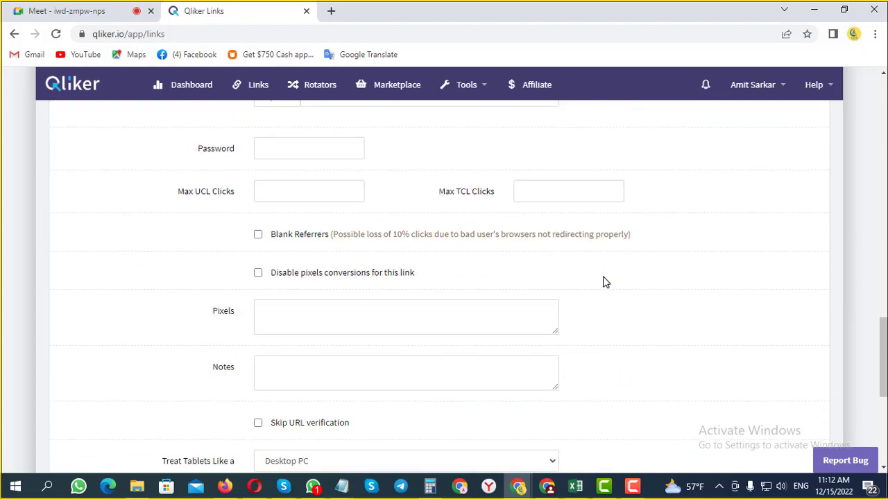
scroll(374, 271, down, 3)
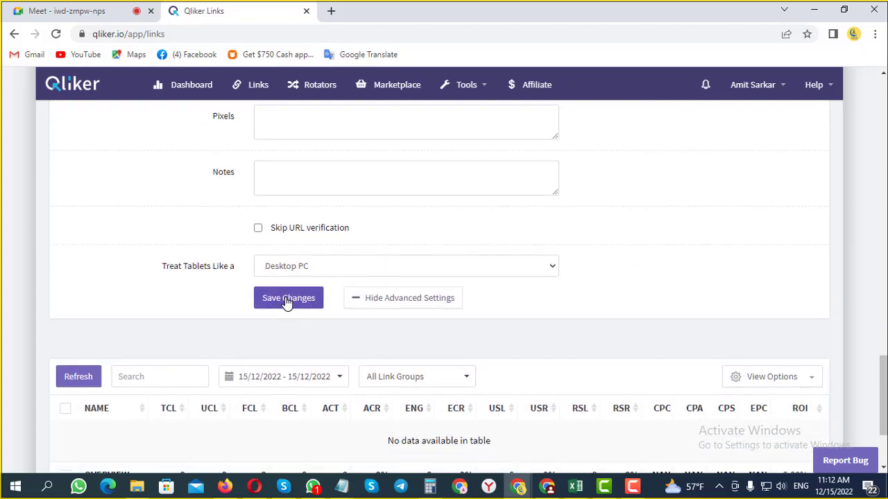
click(287, 301)
Step: Fill in the Backup URL with the same https smrturl.co offer address used as the Primary URL
scroll(340, 277, up, 2)
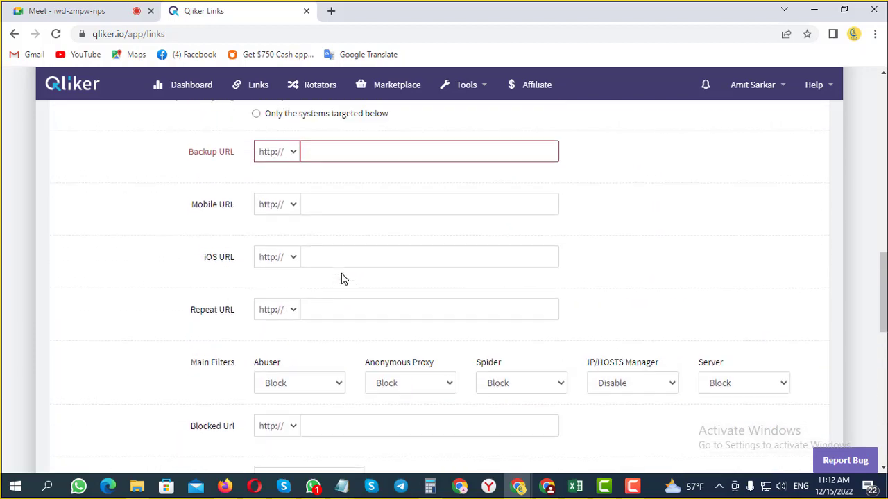
scroll(396, 266, up, 2)
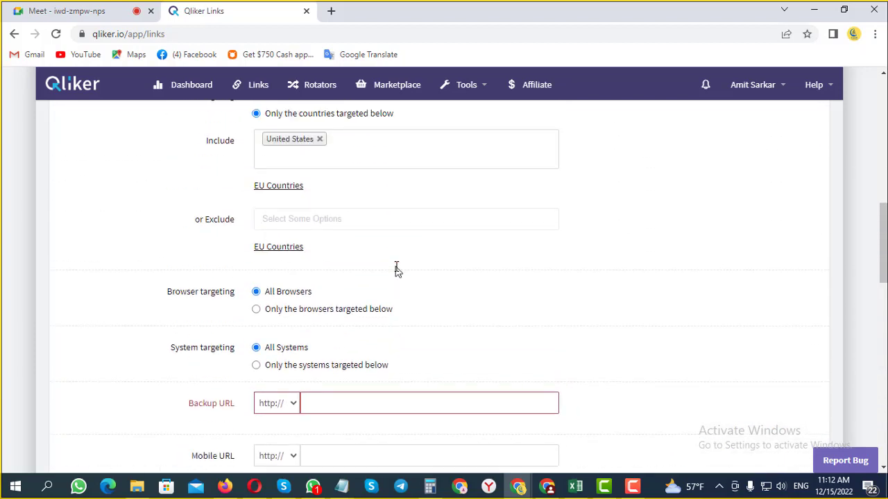
scroll(389, 272, up, 10)
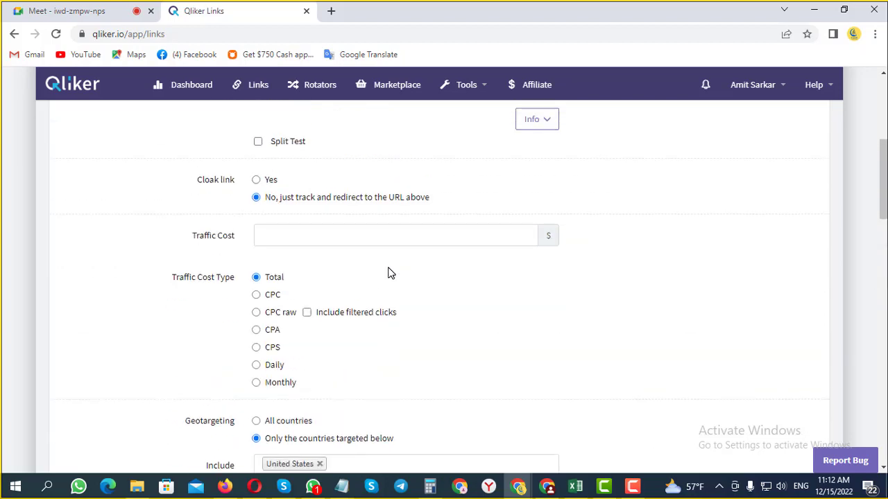
scroll(389, 273, down, 15)
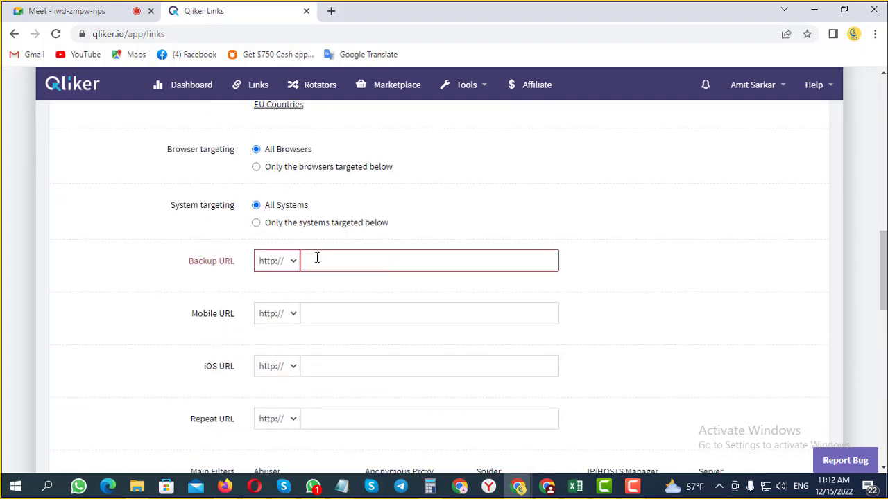
text(smarturl.co/o/407036/53177516?s1=in)
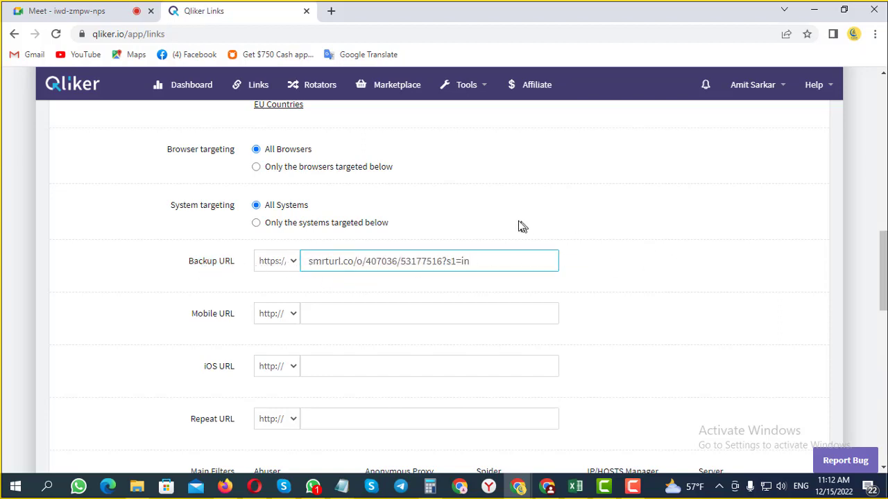
Step: Check the Primary URL against the Backup URL and save the tracking link
scroll(404, 312, up, 15)
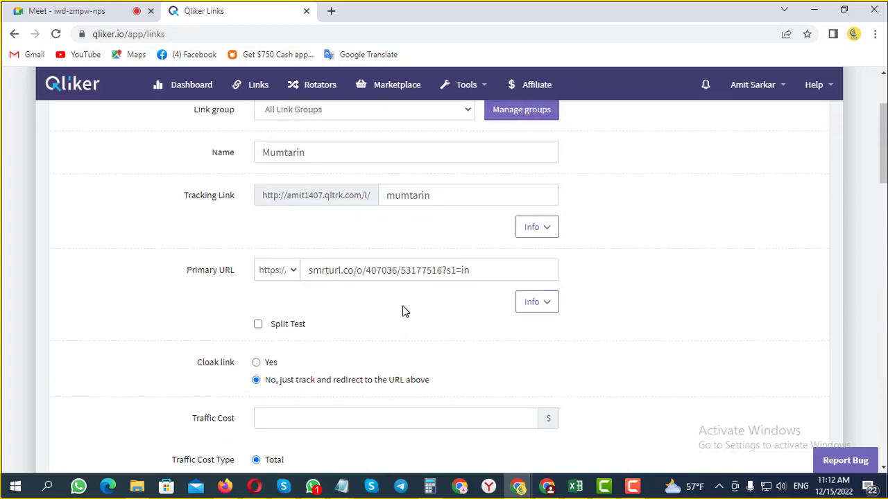
scroll(405, 311, down, 20)
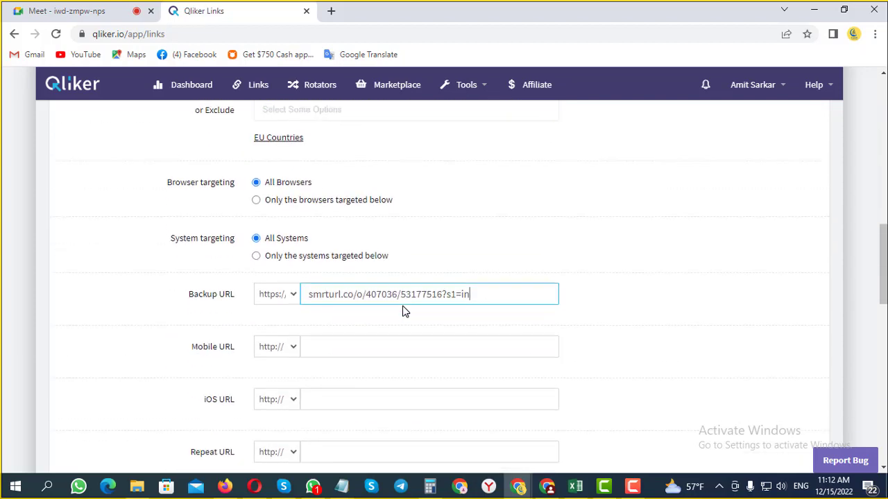
scroll(403, 306, down, 3)
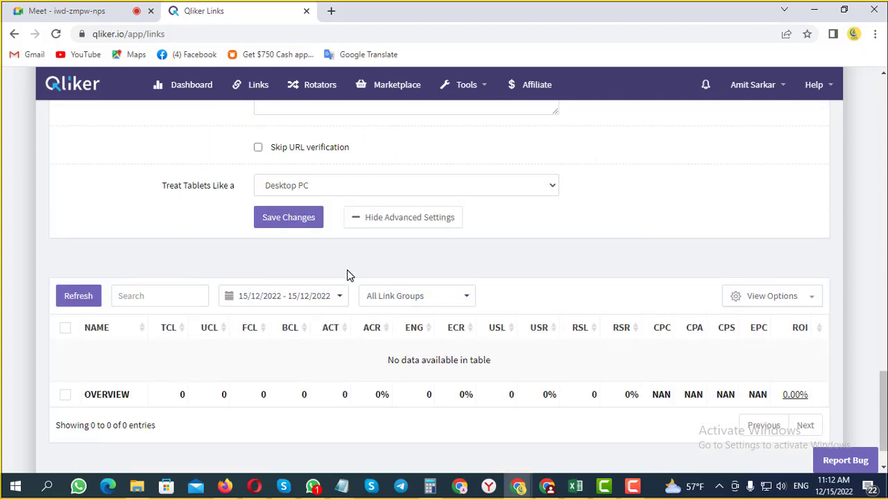
scroll(351, 275, up, 1)
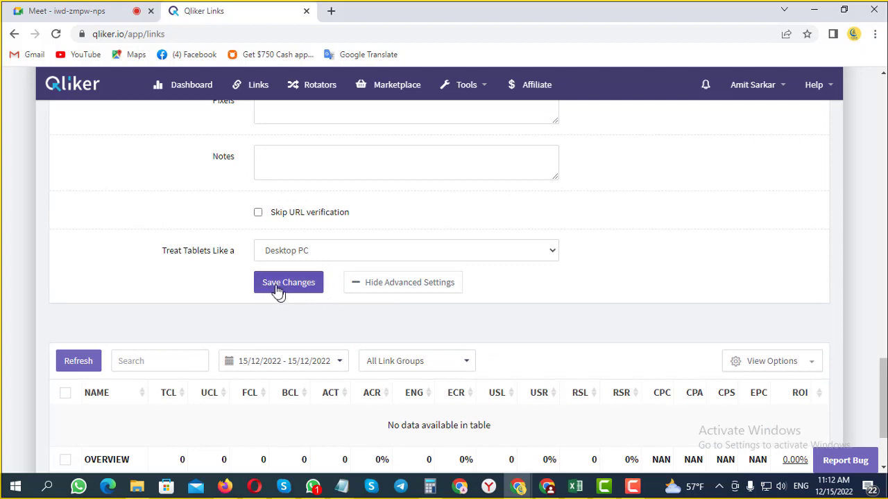
click(280, 289)
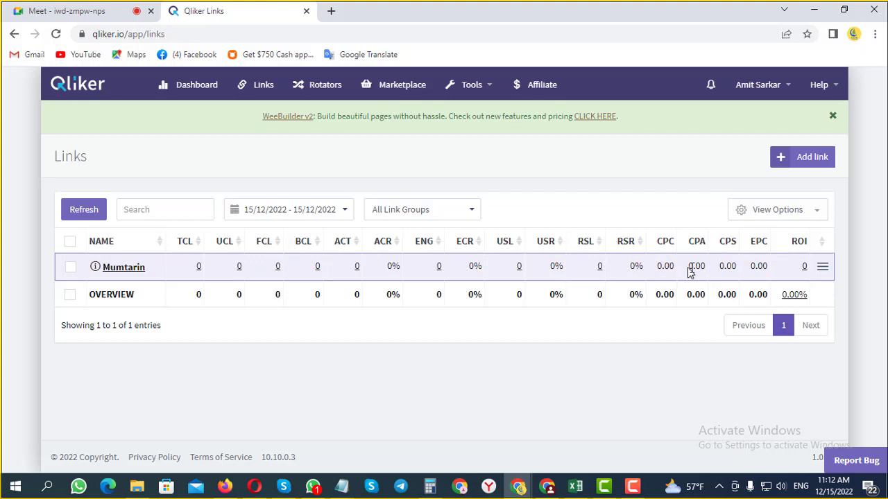
Step: Copy the saved link's tracking address, open it in a new browser tab to test the redirect, and close that tab
click(822, 268)
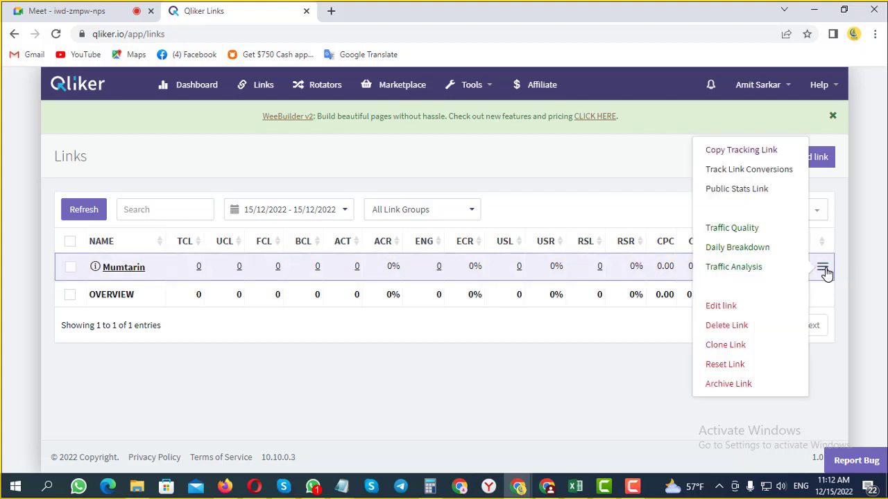
click(746, 154)
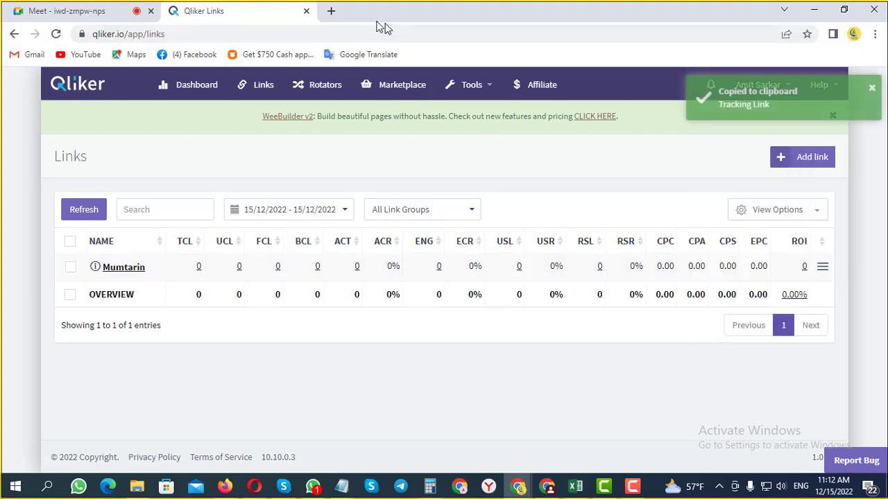
click(331, 12)
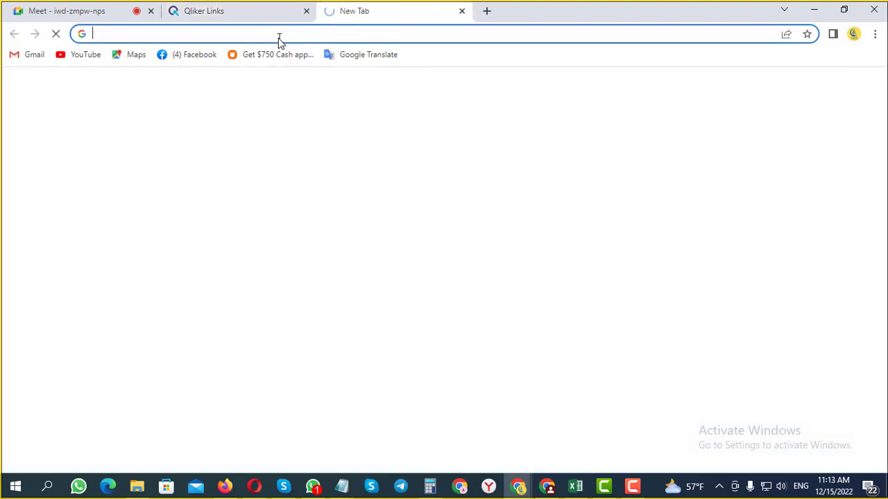
key(ctrl+v)
key(Return)
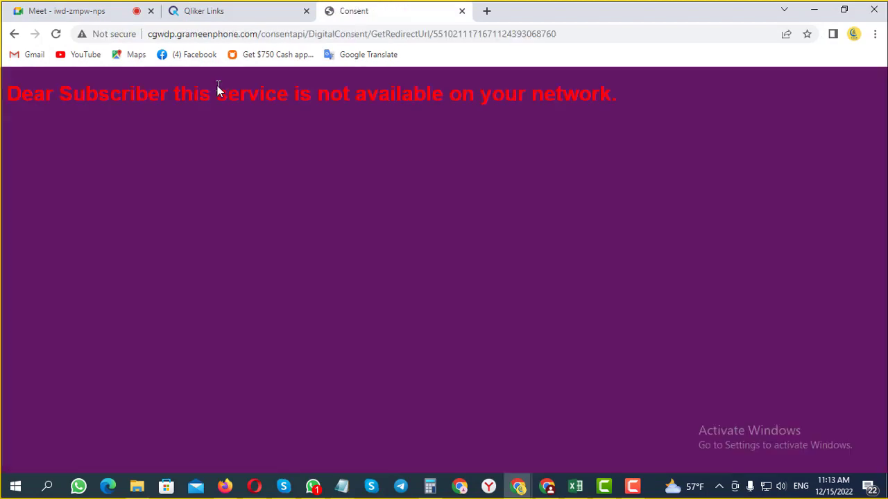
click(461, 11)
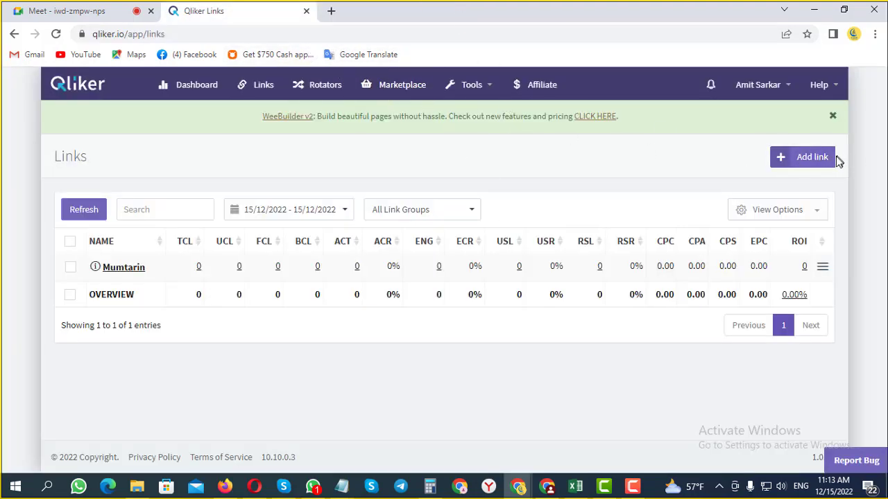
Step: Copy the link's public stats address and open it in a new browser tab
click(822, 266)
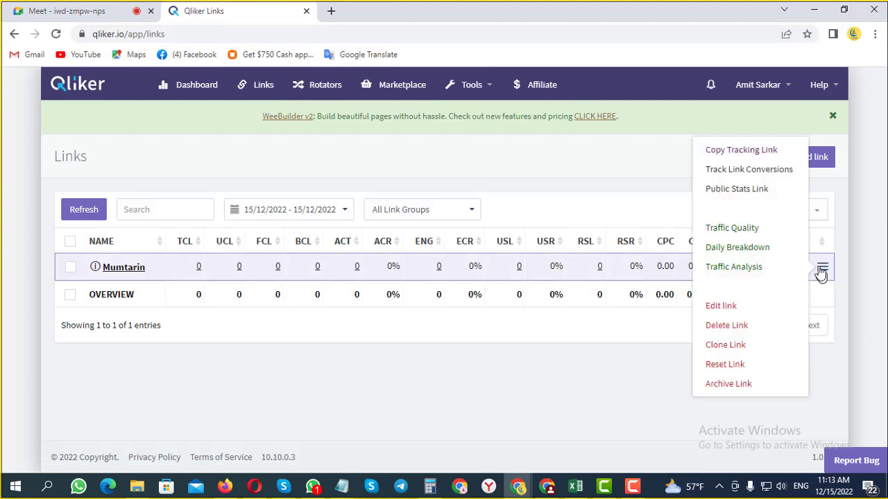
click(727, 157)
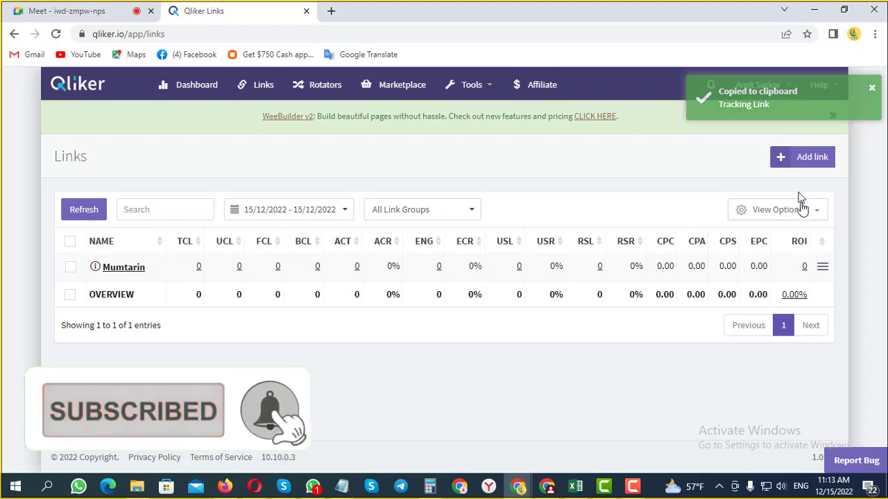
click(823, 267)
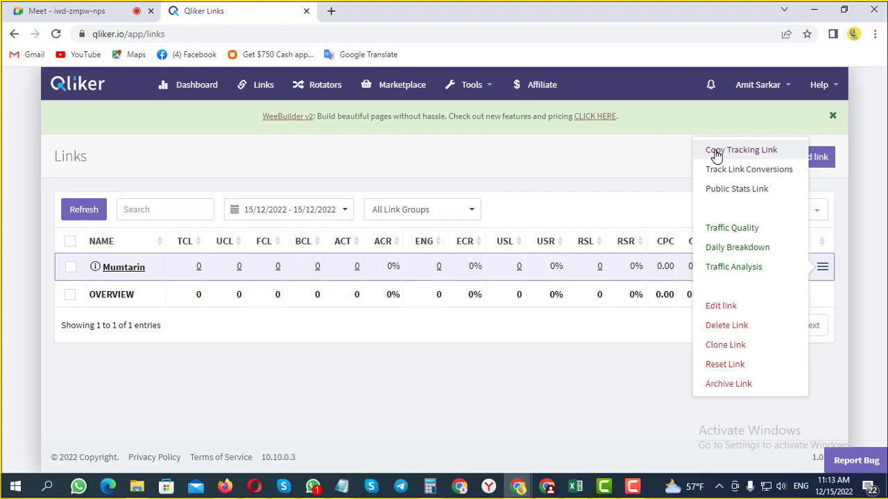
click(737, 197)
click(723, 210)
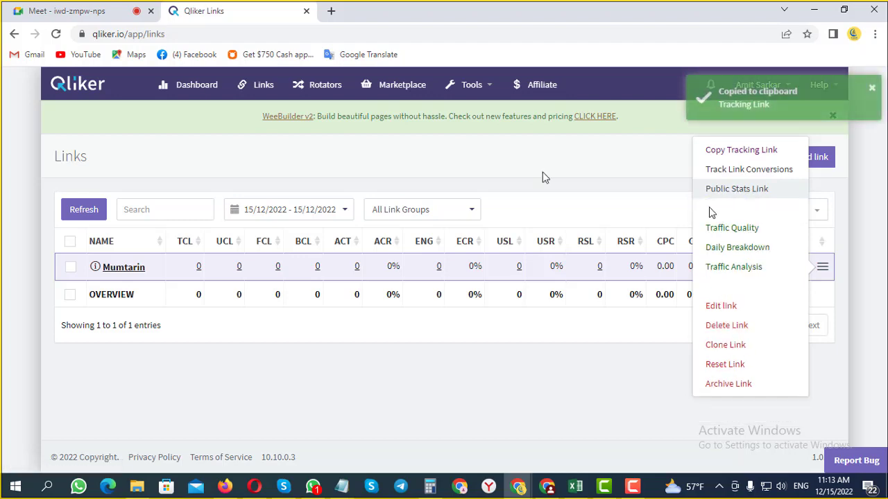
click(331, 11)
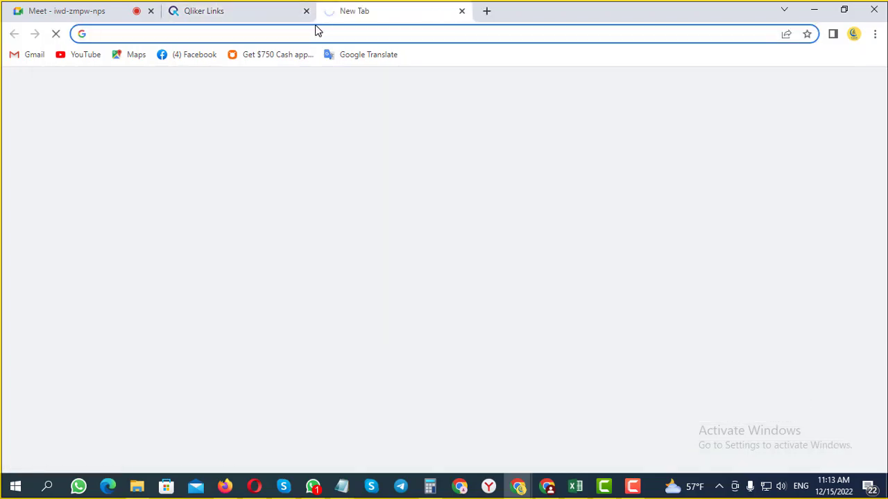
key(ctrl+v)
key(Return)
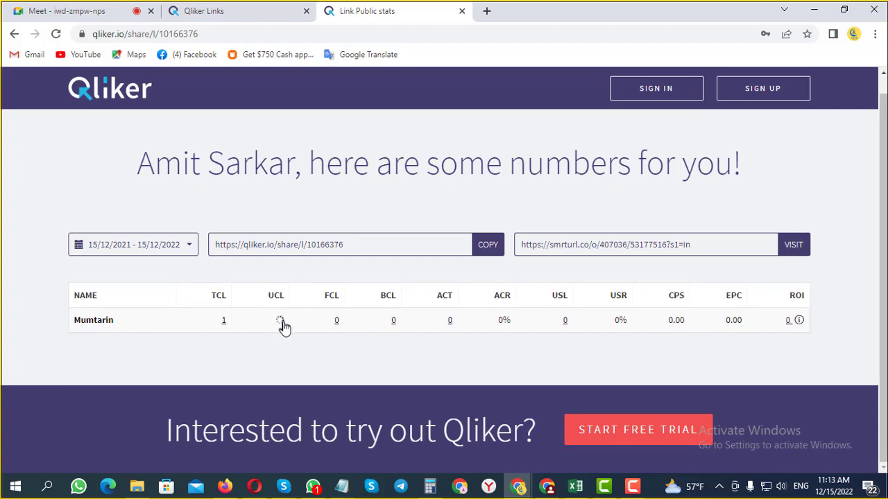
Step: Examine the link's traffic quality, click chart and click log, including the logged click's country, browser, system and device
scroll(395, 330, down, 8)
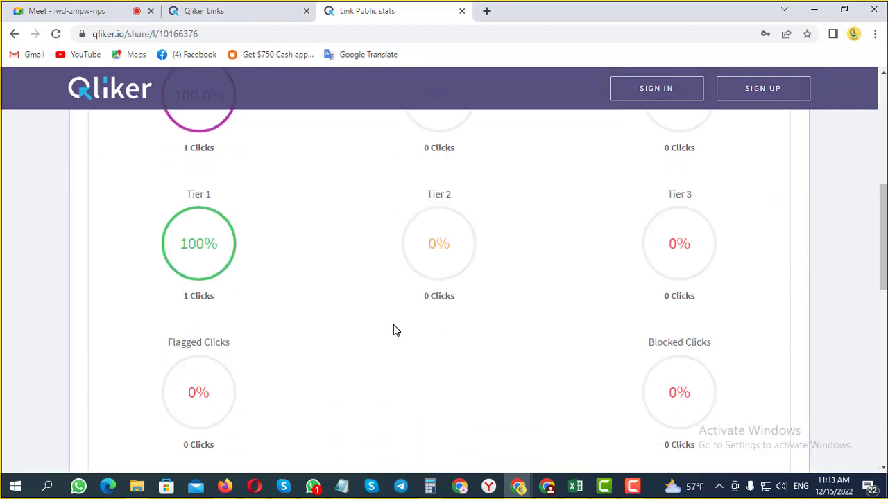
scroll(393, 326, down, 3)
scroll(392, 323, up, 8)
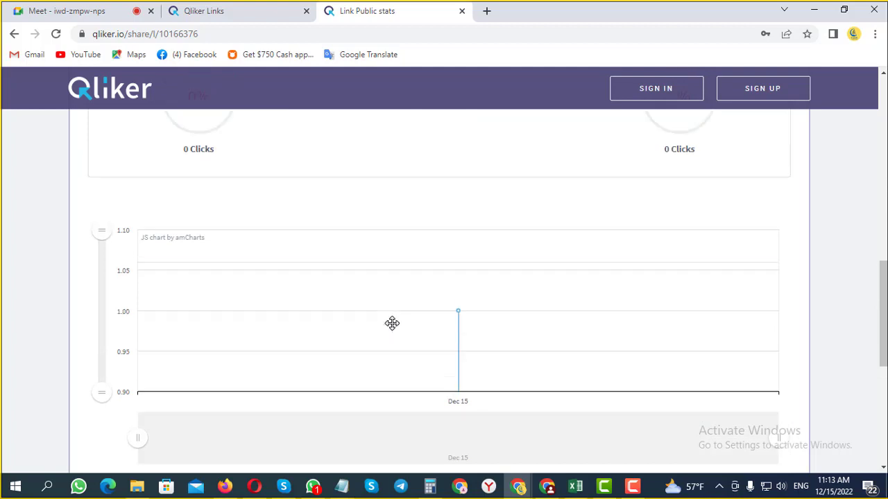
scroll(302, 361, down, 2)
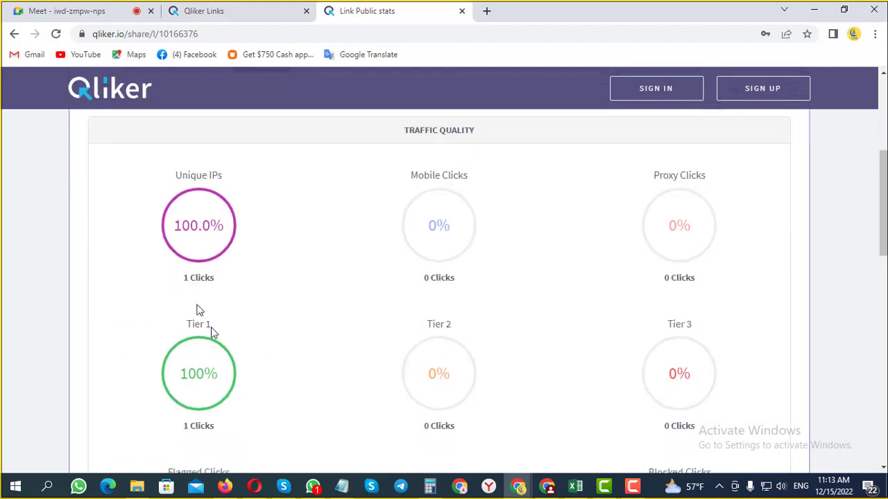
scroll(458, 326, down, 8)
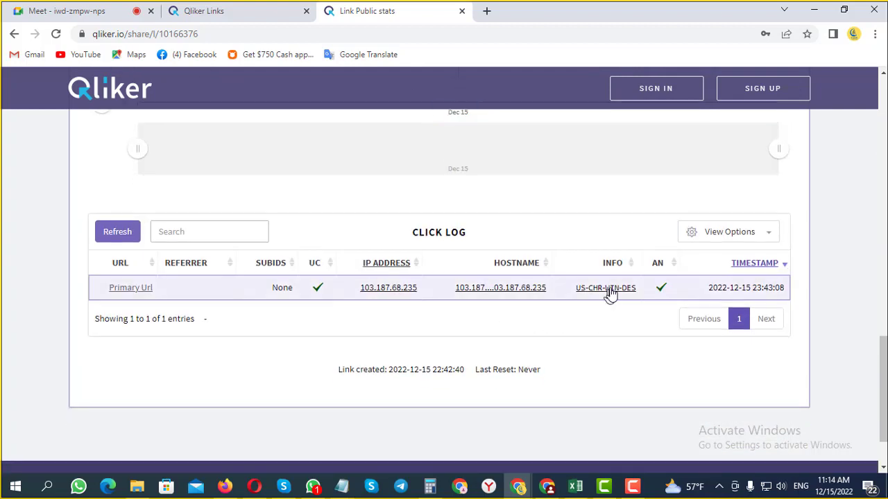
click(614, 292)
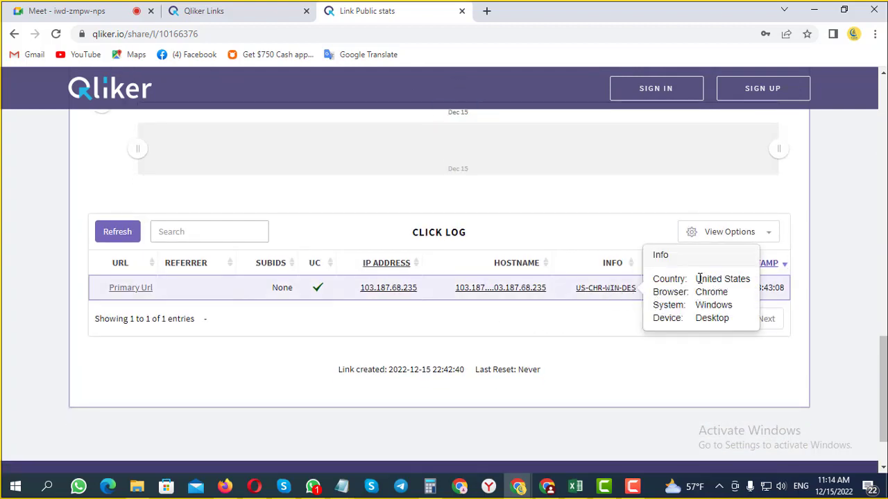
drag(696, 278, 735, 322)
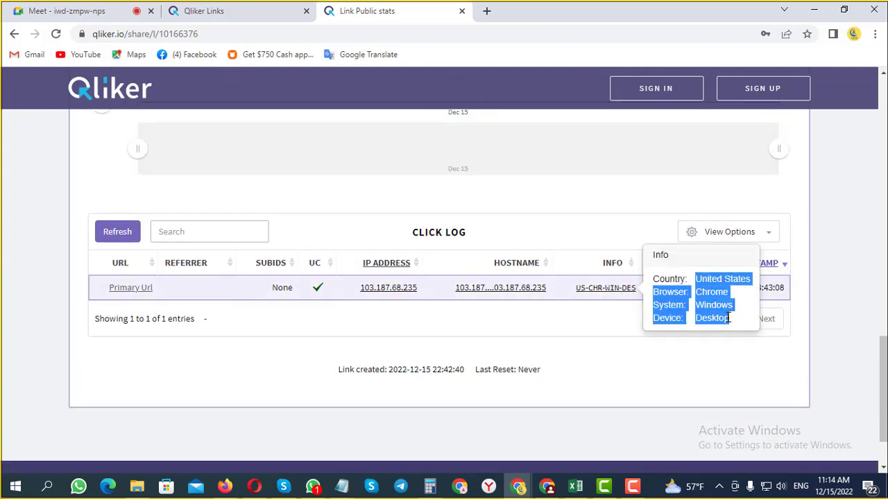
click(711, 306)
click(606, 290)
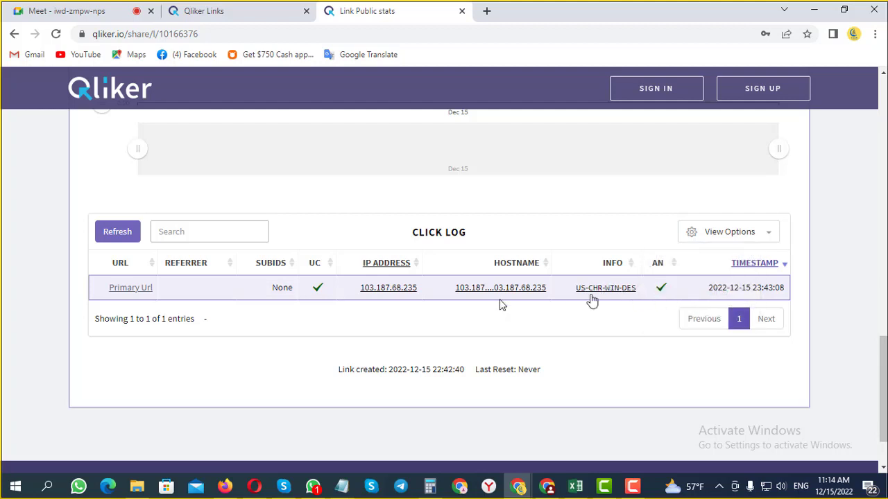